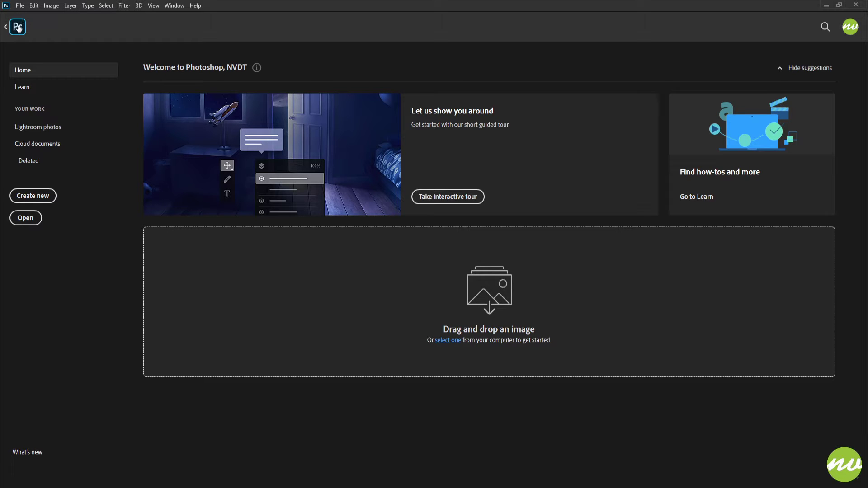
Step: Create a new layer group named Title above the Background layer of the lined paper image
click(18, 29)
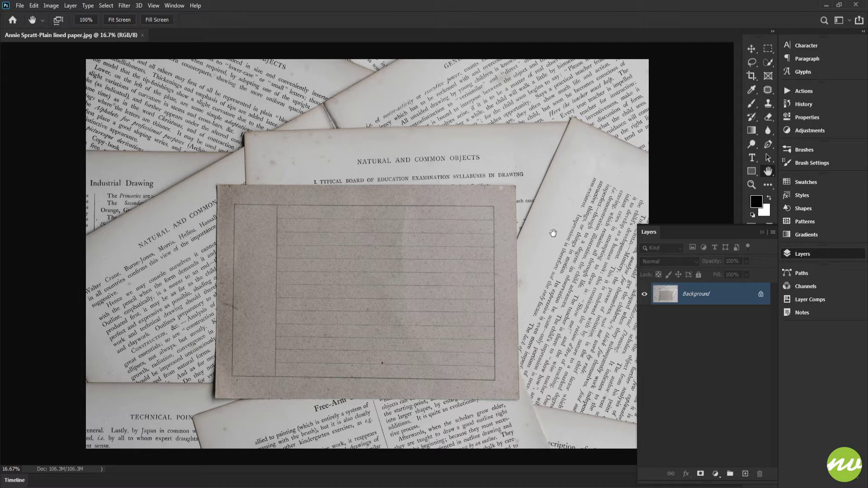
click(120, 22)
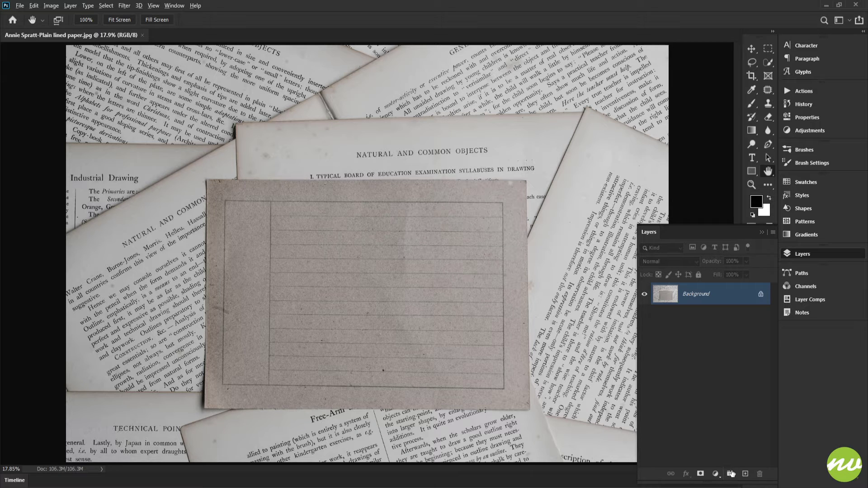
alt+click(731, 474)
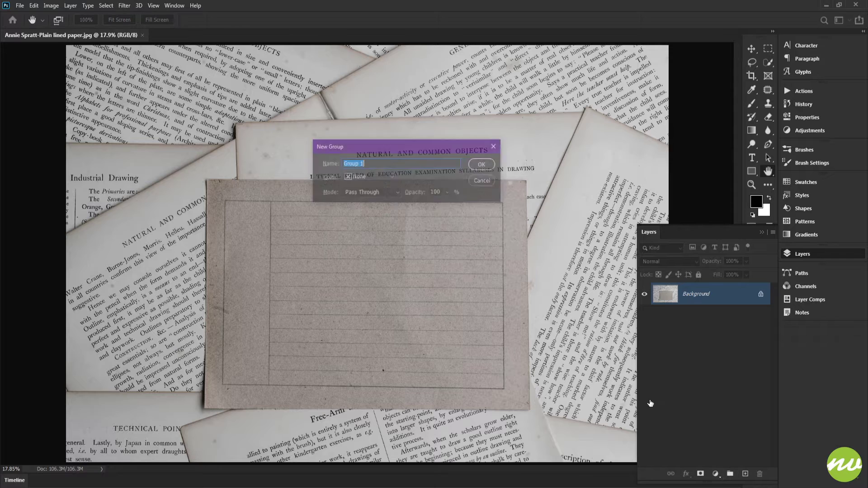
text(T)
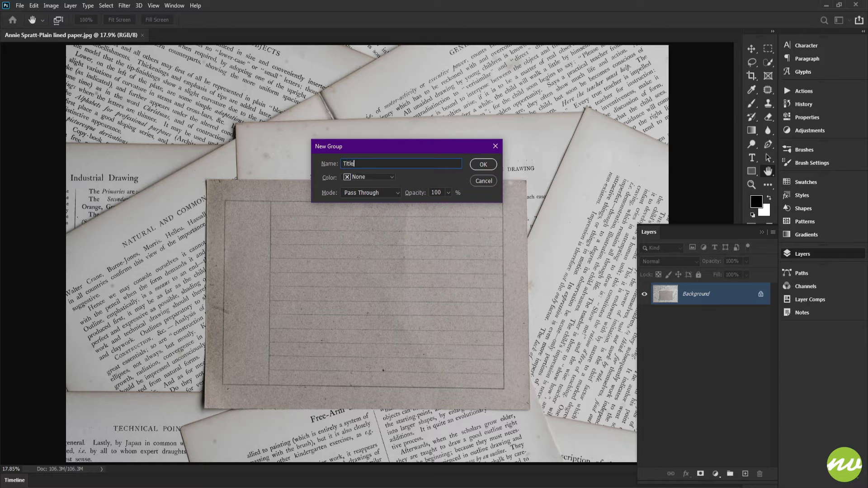
text(itle)
key(Return)
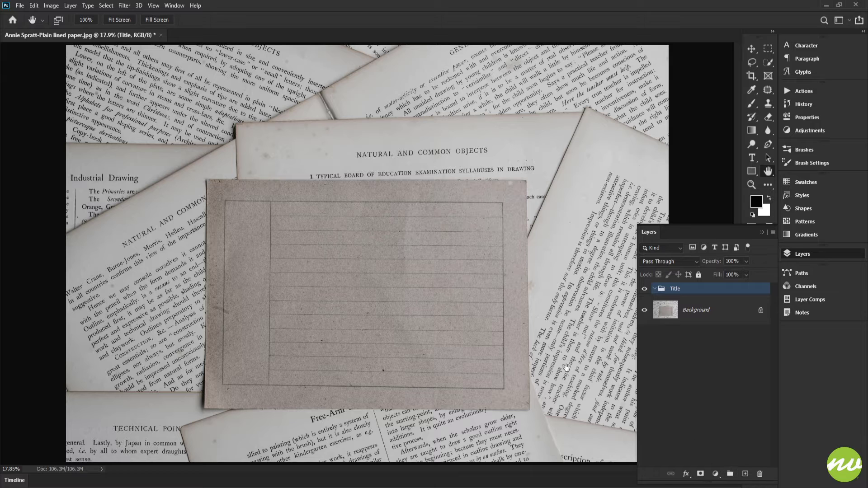
Step: Duplicate the Title group, place the copy directly below the original without nesting it, and rename it Info
key(ctrl+j)
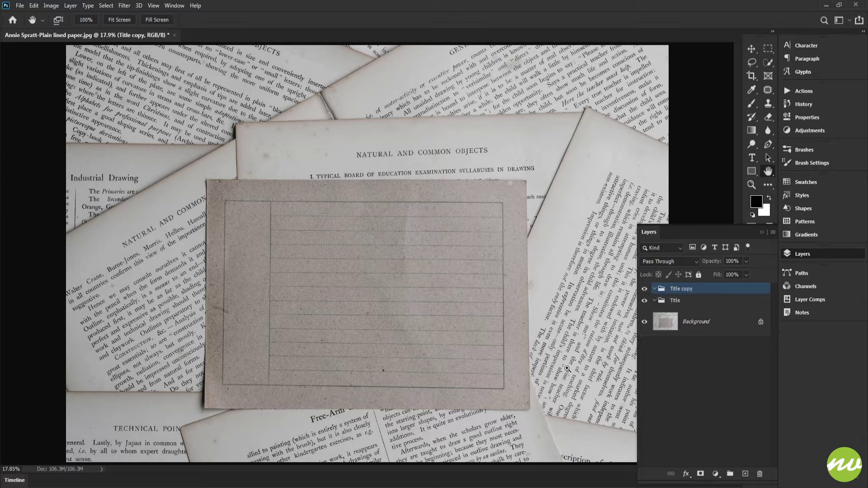
key(ctrl+bracketleft)
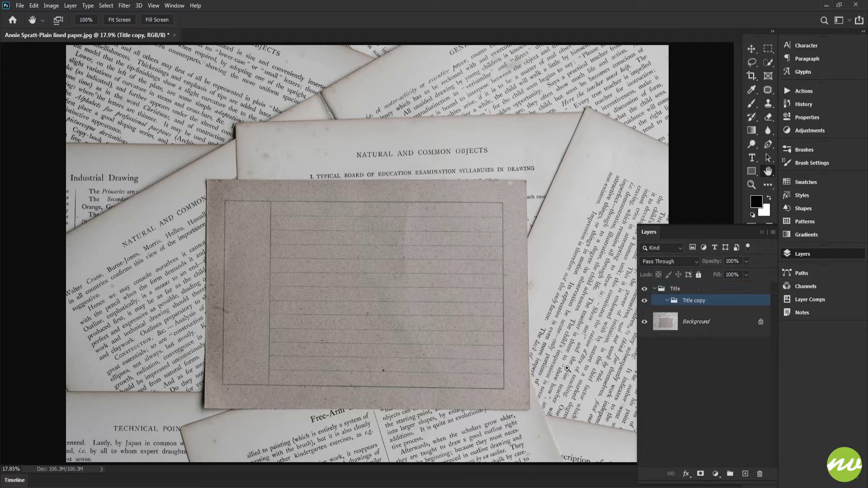
key(ctrl+bracketright)
key(ctrl+bracketleft)
double_click(680, 301)
key(BackSpace)
key(Return)
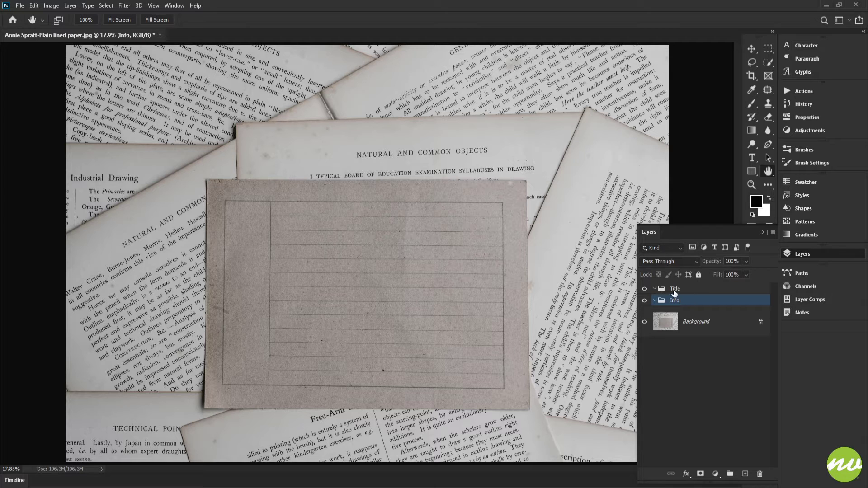
Step: In the Title group, add the text "Employee Information Center" in black Amador Regular in the blank margin above the card's table
click(674, 291)
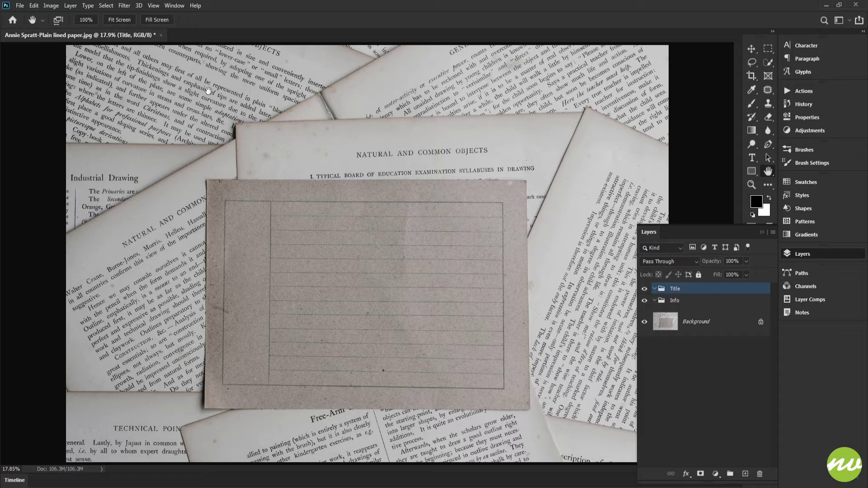
ctrl+click(283, 187)
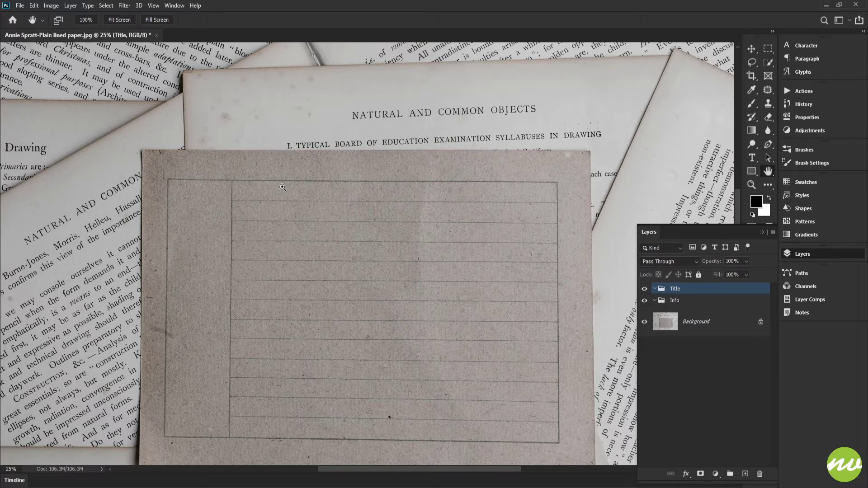
drag(300, 205, 355, 153)
key(t)
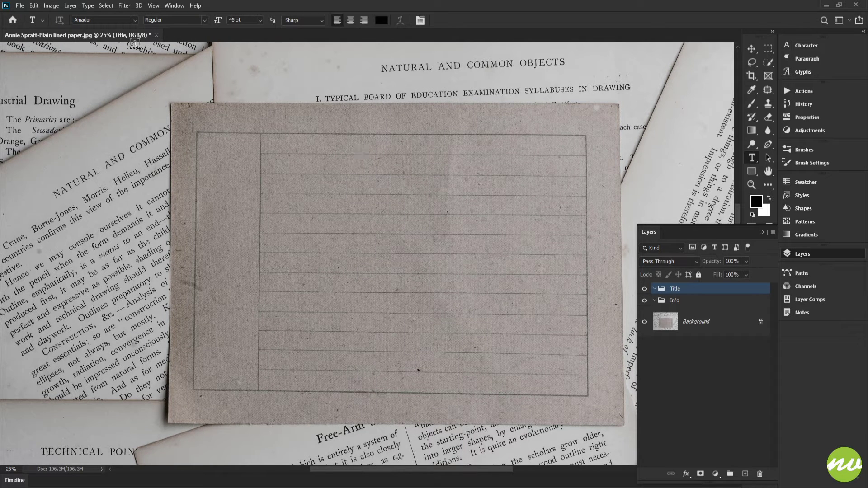
click(133, 21)
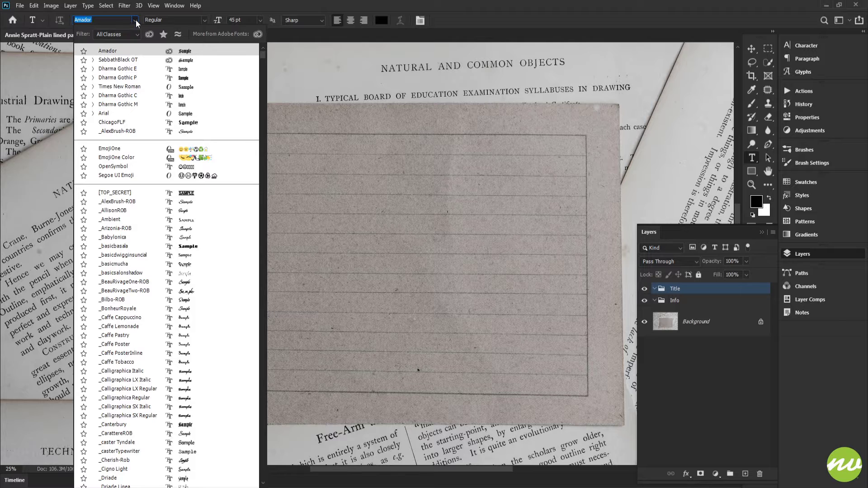
click(135, 20)
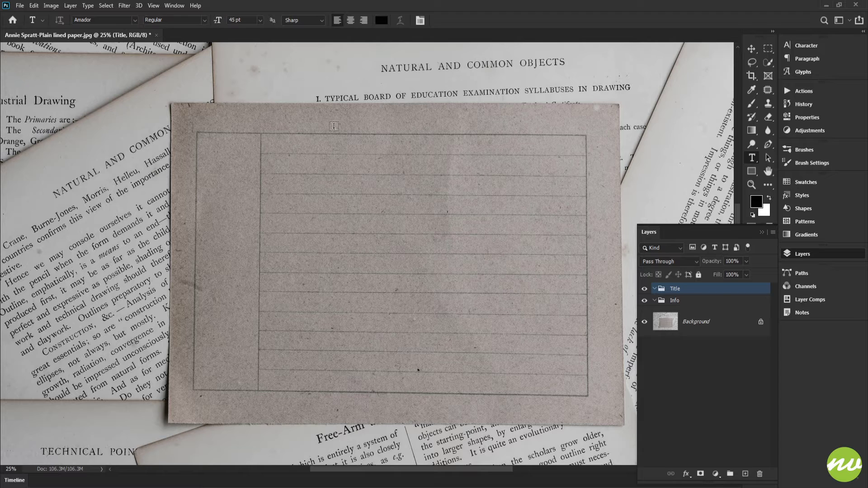
click(320, 121)
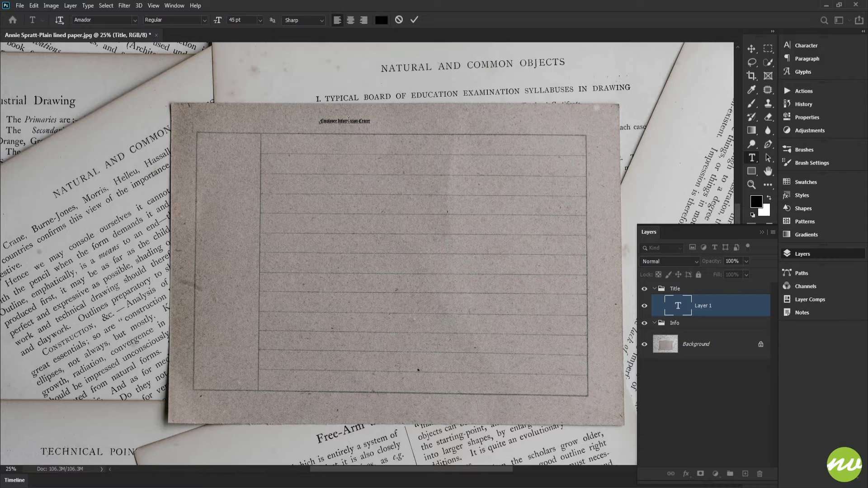
Step: Set the font size of the whole "Employee Information Center" title to 165 pt and commit the text
triple_click(349, 120)
click(344, 121)
triple_click(344, 122)
key(shift+Up)
key(shift+Up)
key(shift+Up)
key(shift+Up)
key(shift+Up)
key(shift+Up)
key(shift+Up)
key(shift+Up)
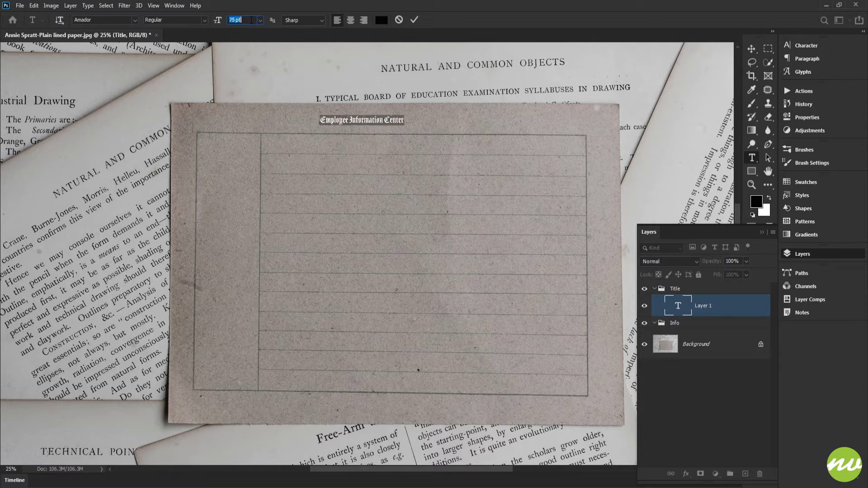
key(shift+Up)
key(shift+Up)
key(shift+Up)
key(shift+Up)
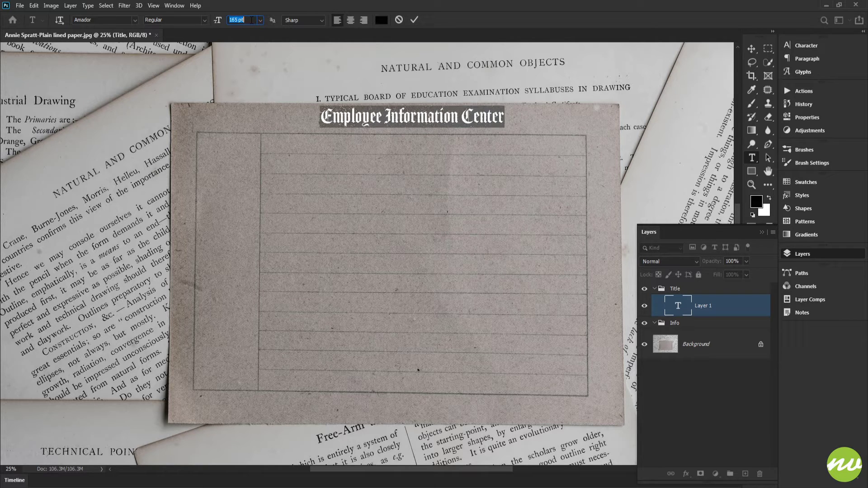
click(414, 19)
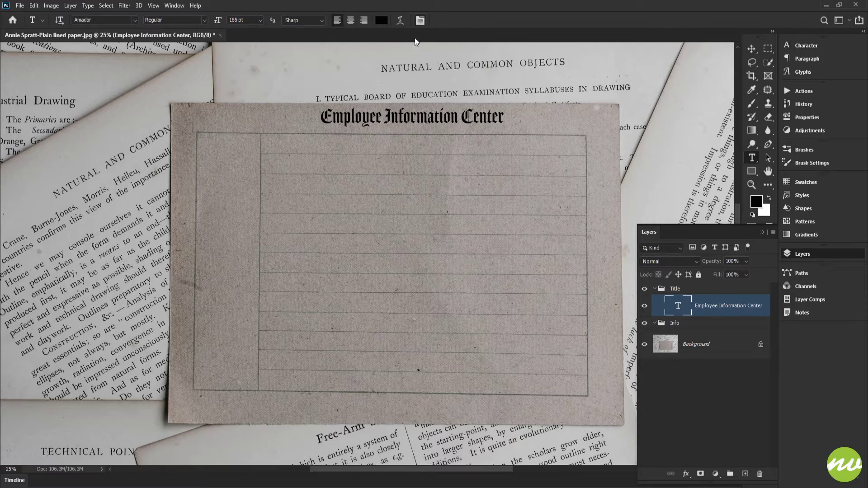
Step: Reposition the title text slightly within the blank margin between the card's upper edge and the first ruled line
key(h)
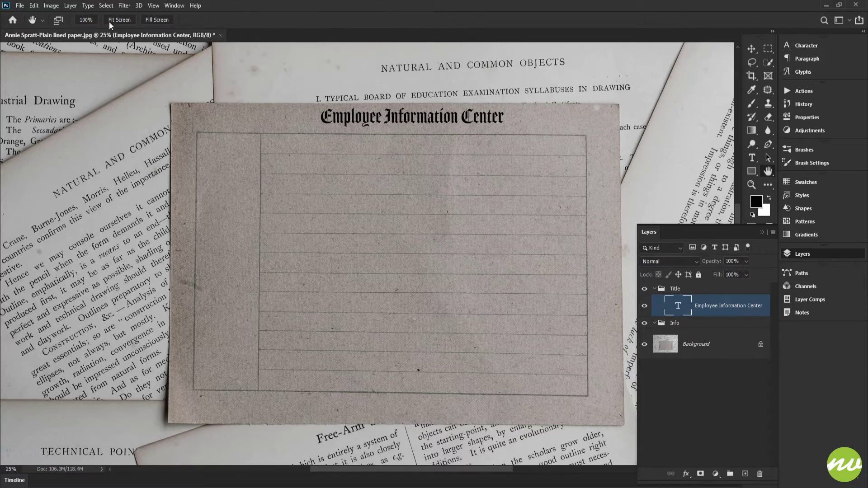
click(95, 22)
drag(375, 112, 352, 334)
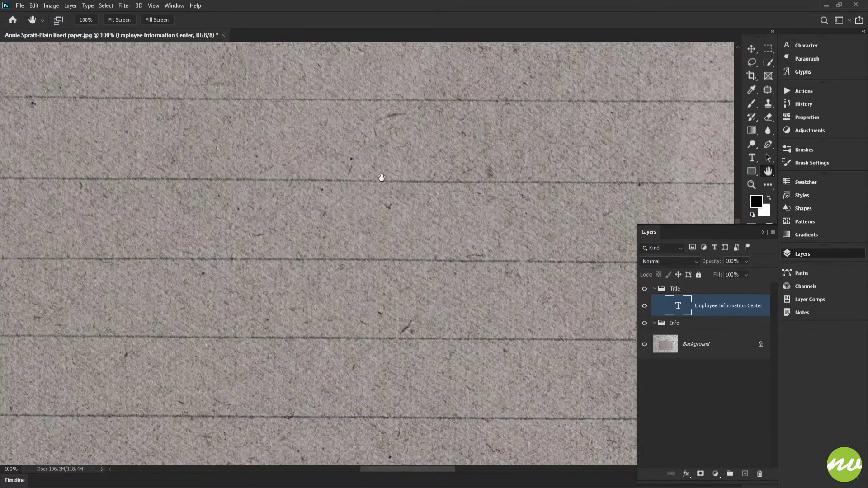
drag(394, 57, 334, 267)
scroll(334, 267, down, 1)
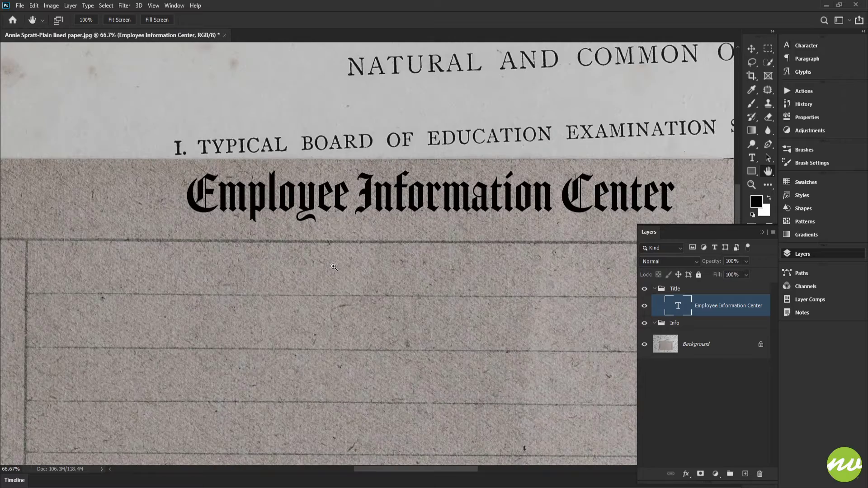
drag(341, 232, 345, 170)
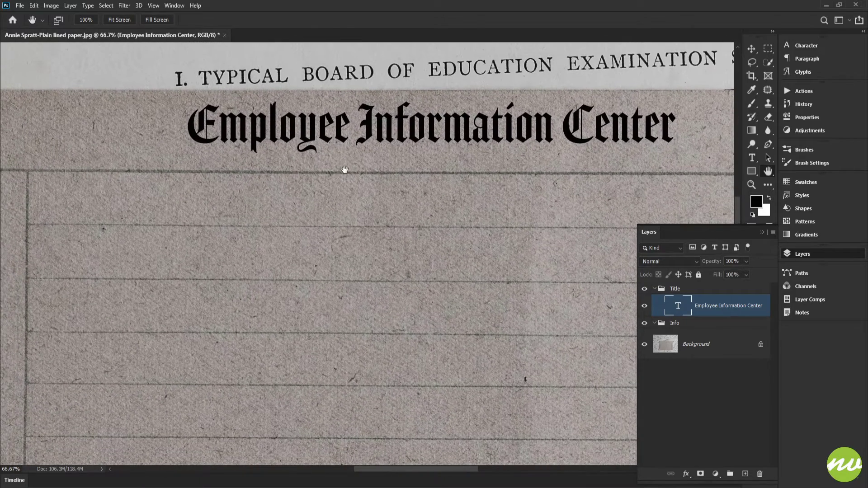
key(v)
drag(431, 126, 407, 130)
drag(461, 138, 434, 140)
Step: Align the title text to the canvas's horizontal centre, undoing the mistaken vertical centring
key(ctrl+a)
click(208, 21)
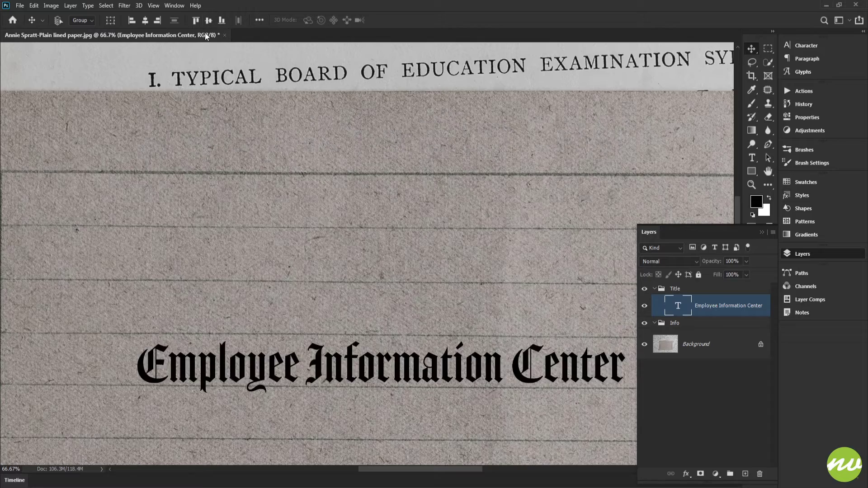
key(ctrl+z)
click(145, 21)
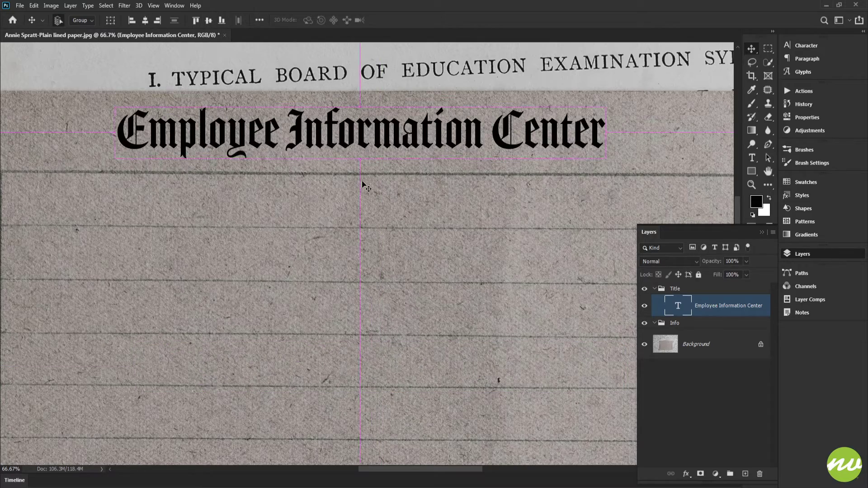
drag(438, 208, 419, 211)
mouse_move(379, 192)
mouse_down()
mouse_move(392, 192)
mouse_move(384, 202)
mouse_up()
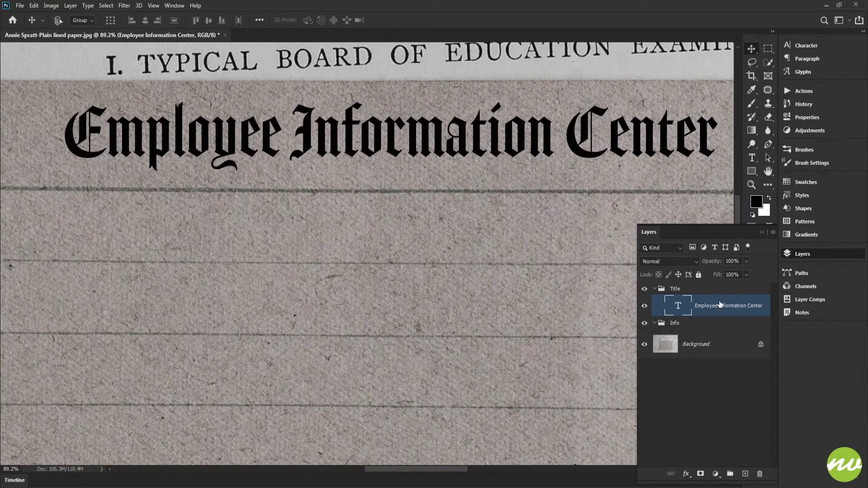
Step: Duplicate the title text layer, hide the copy as a backup, and select the original text layer
key(ctrl+j)
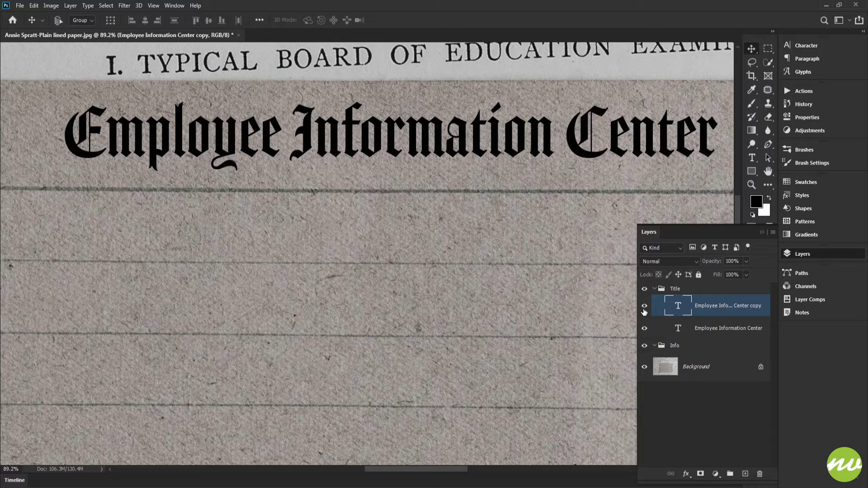
click(644, 306)
click(678, 330)
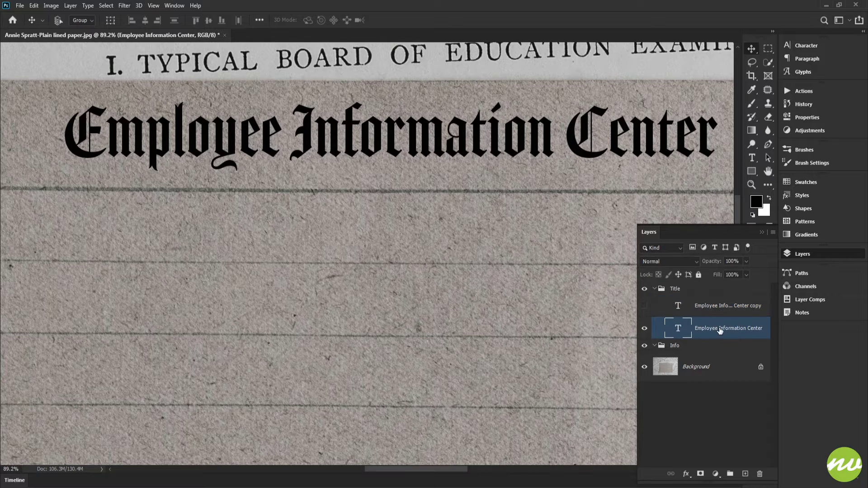
Step: Add an Outer Glow layer style to the title text with Normal blend mode and 100% opacity
key(h)
drag(460, 237, 458, 259)
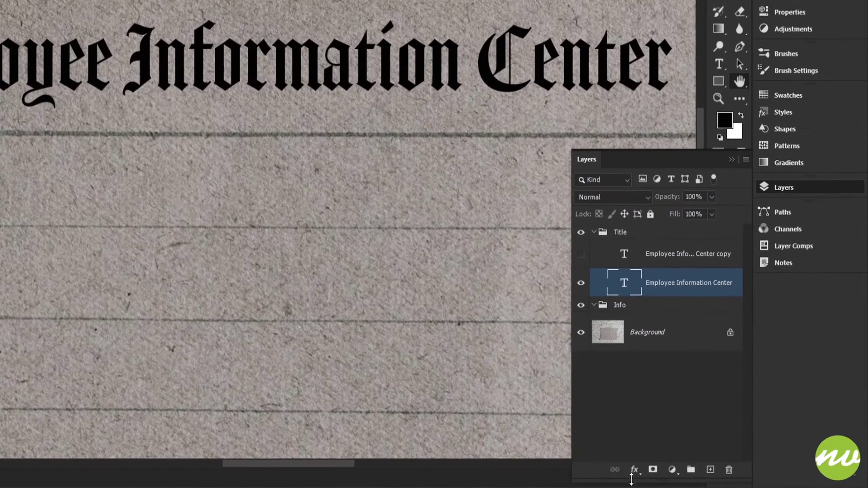
click(635, 471)
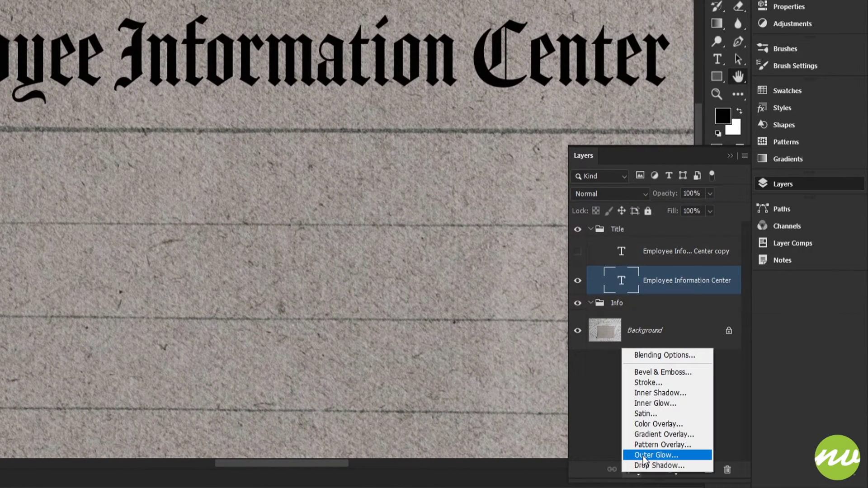
click(643, 455)
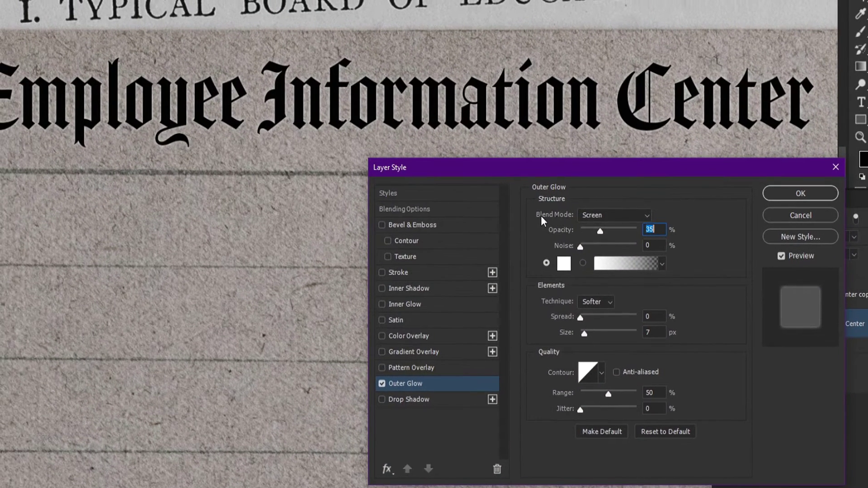
click(598, 218)
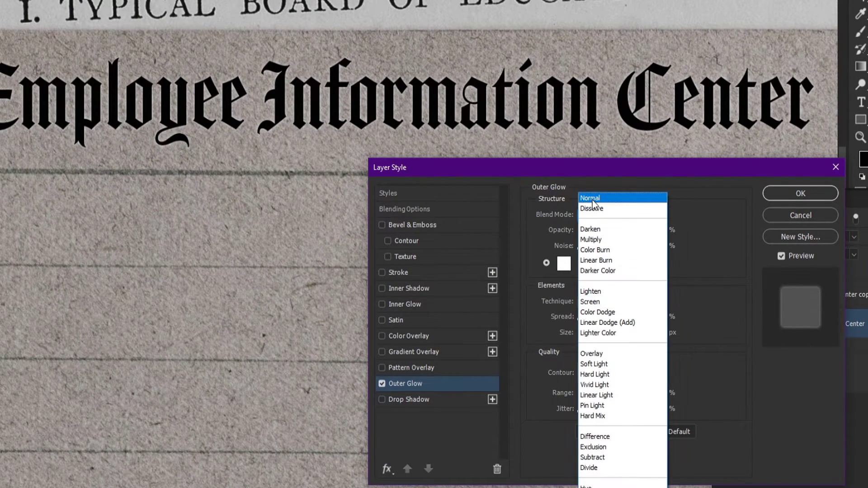
click(592, 199)
drag(568, 234, 690, 229)
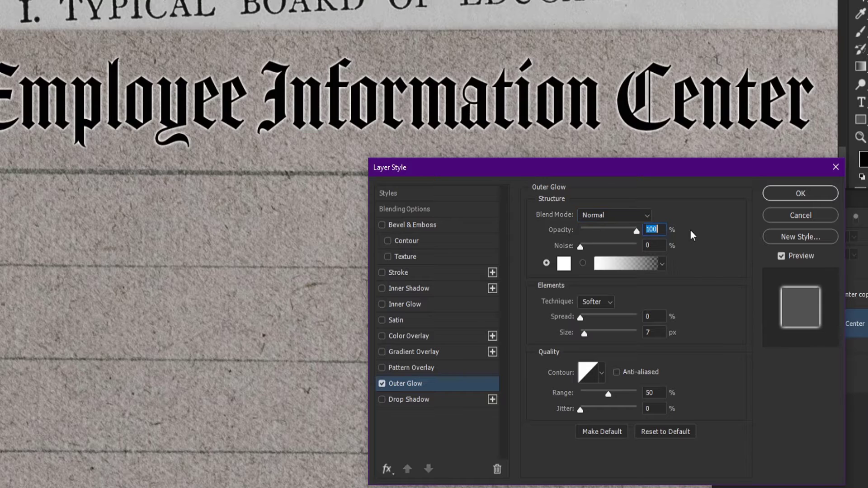
Step: Set the title's outer glow colour to black (000000)
click(564, 265)
drag(560, 163, 401, 247)
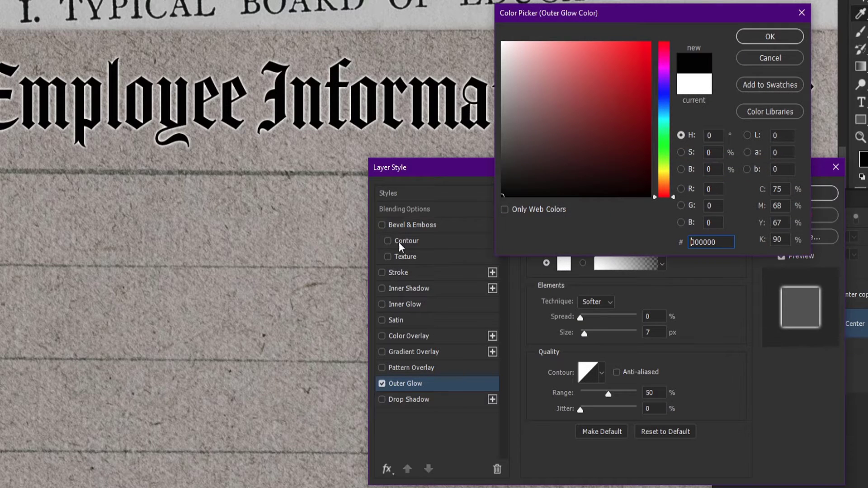
click(769, 36)
Step: Reduce the title's outer glow size to 2 px
drag(645, 174, 658, 164)
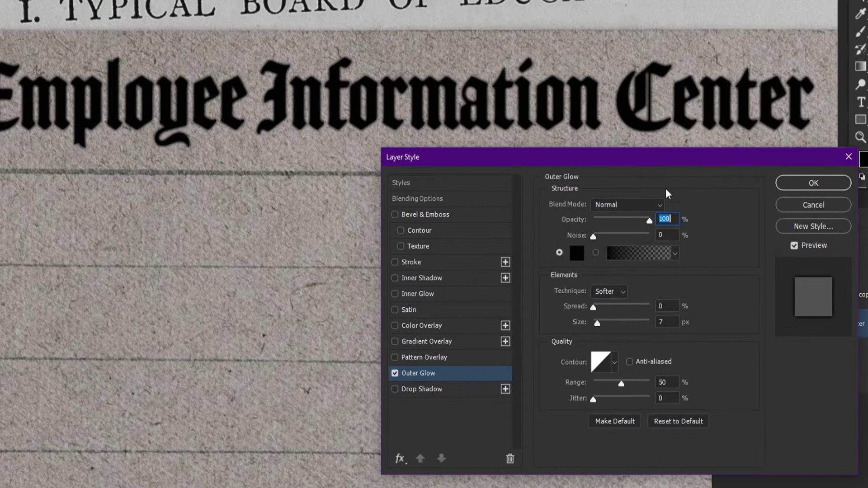
double_click(661, 322)
text(3)
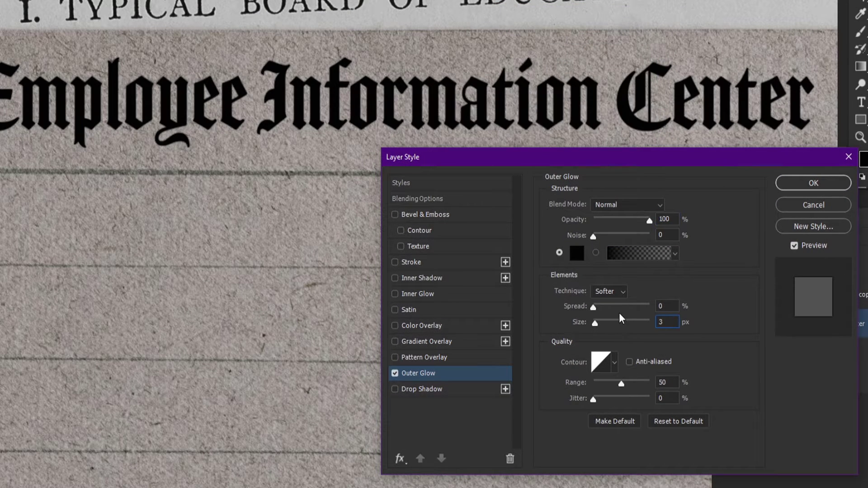
scroll(672, 321, down, 3)
scroll(672, 321, up, 1)
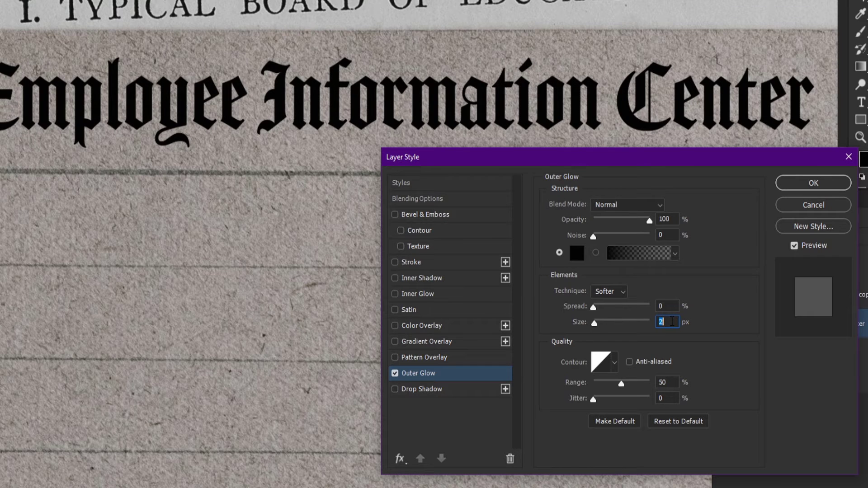
Step: Set the title's outer glow size to 3 px and its range to 70%
scroll(672, 322, up, 1)
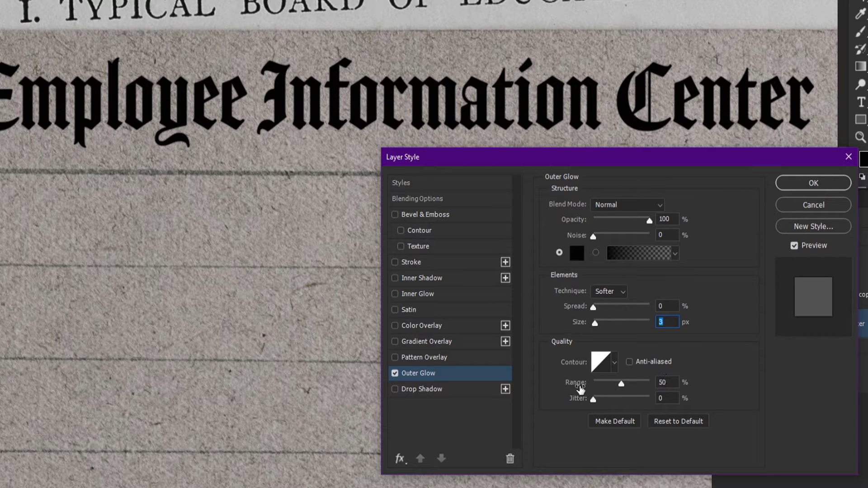
drag(676, 384, 647, 388)
text(70)
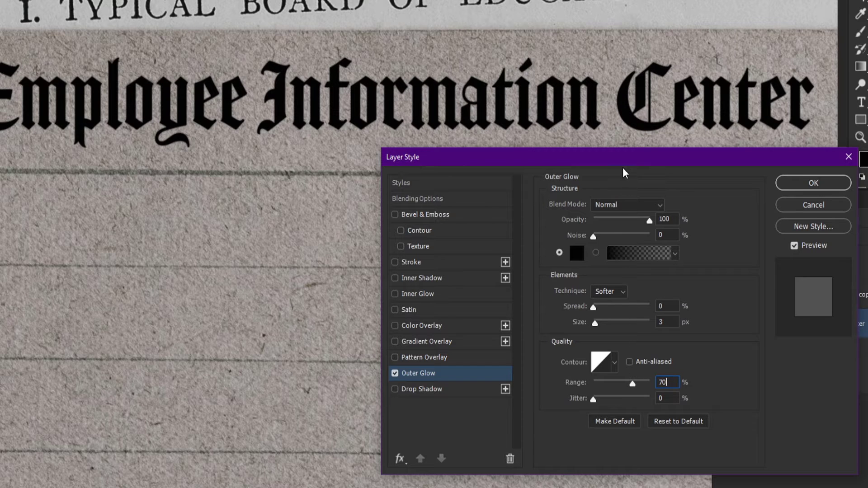
drag(42, 95, 60, 114)
drag(476, 107, 384, 72)
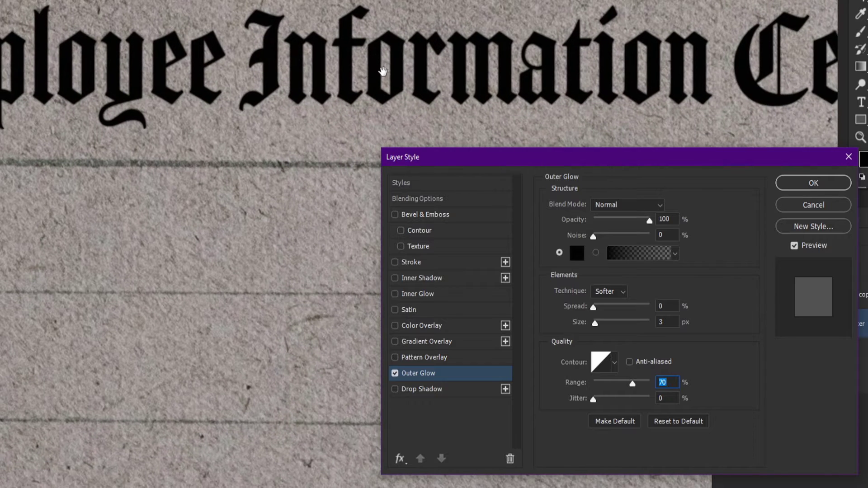
scroll(383, 71, down, 4)
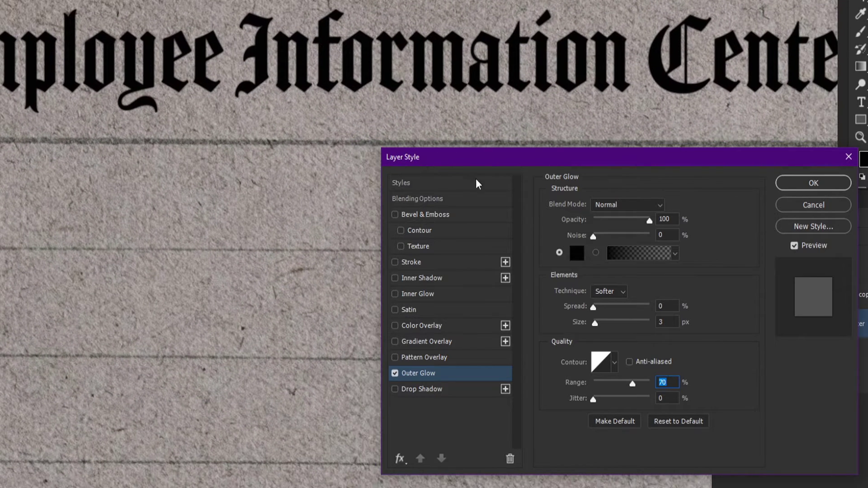
Step: Add a black Color Overlay to the title text
drag(569, 165, 608, 163)
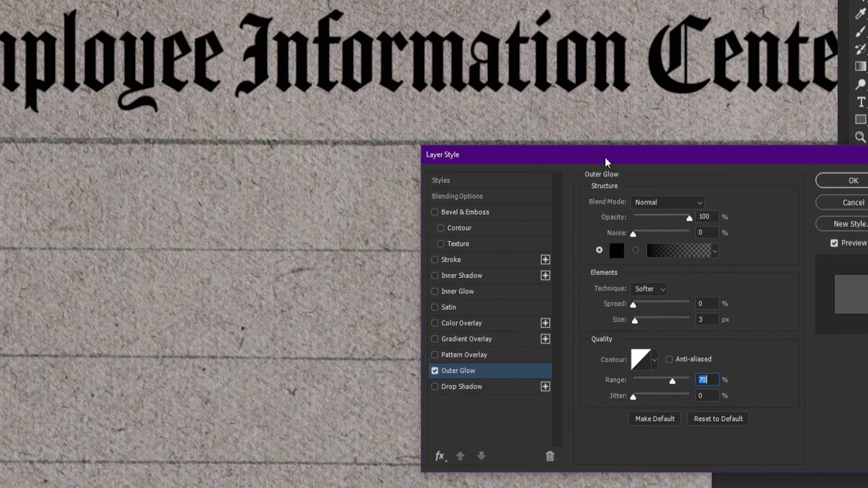
click(470, 324)
click(717, 203)
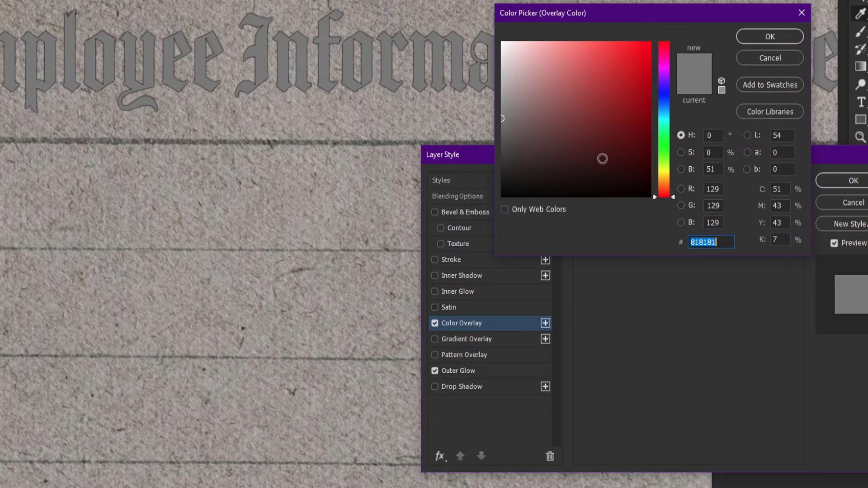
drag(520, 190, 470, 220)
click(770, 36)
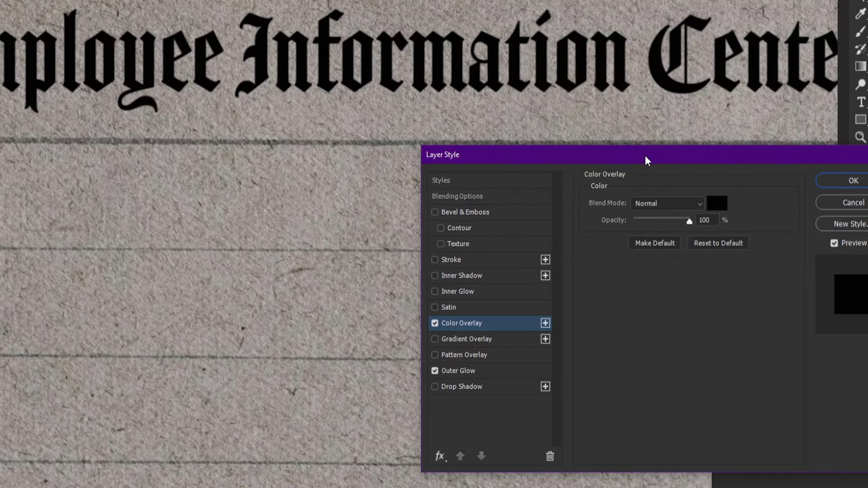
Step: Split the white Underlying Layer slider in the title's Blend If settings to 150 / 255 and apply the layer style
drag(645, 159, 612, 165)
drag(578, 131, 574, 132)
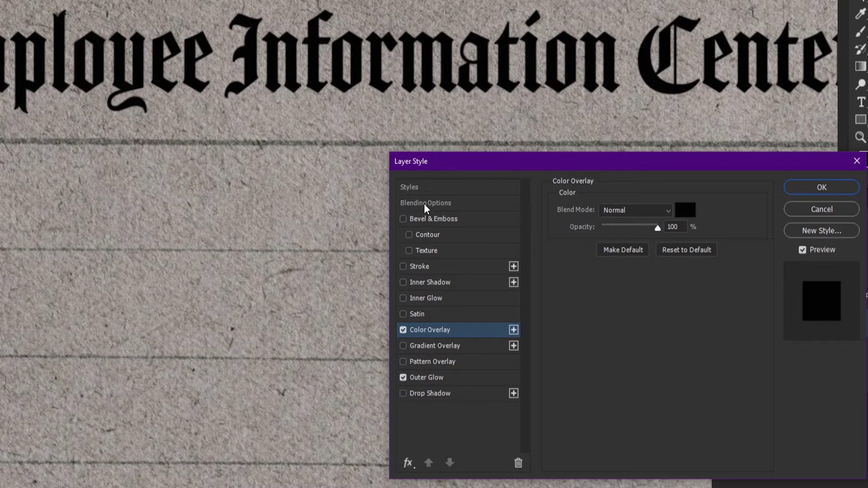
click(451, 203)
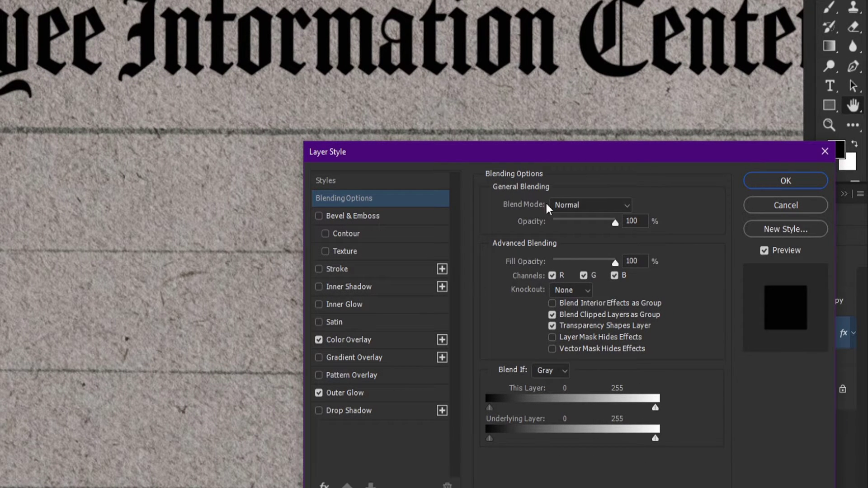
drag(562, 162, 562, 141)
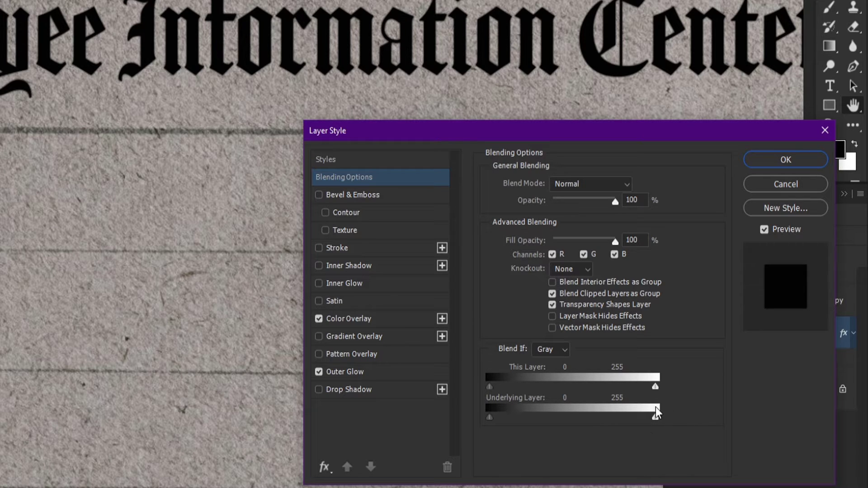
key(alt)
drag(648, 417, 648, 418)
drag(599, 410, 590, 416)
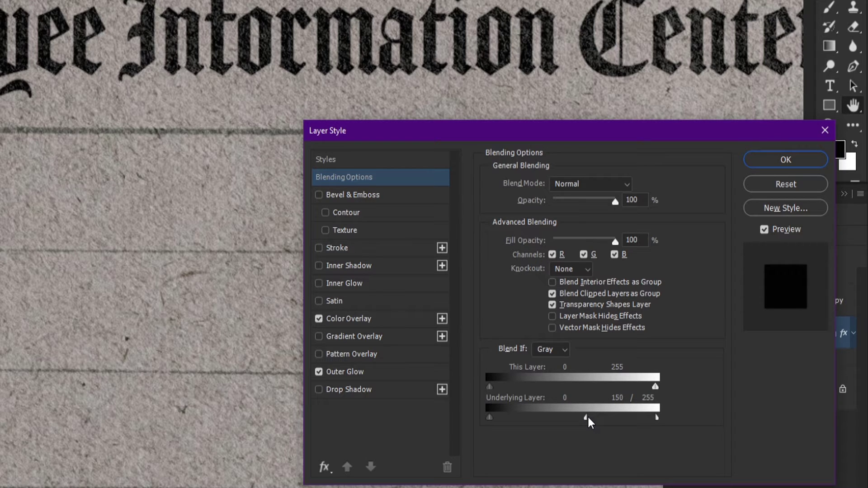
drag(236, 70, 266, 68)
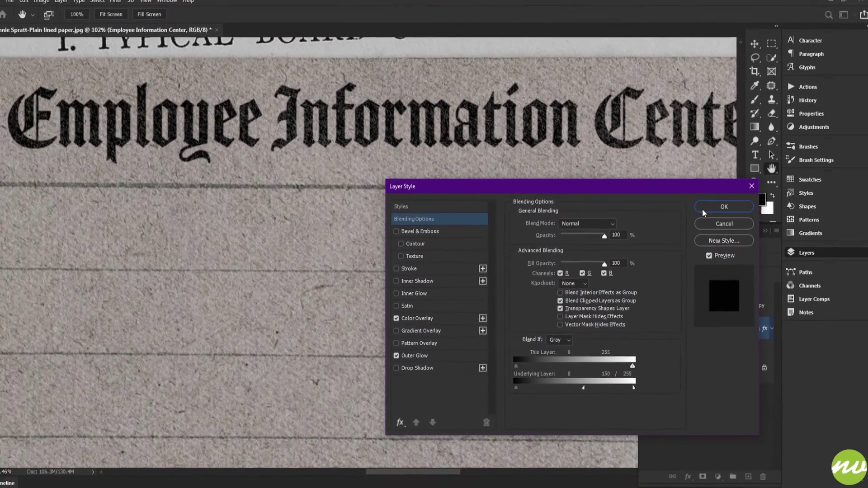
click(702, 208)
Step: Select the hidden copy of the title text layer and make it visible
drag(559, 166, 388, 184)
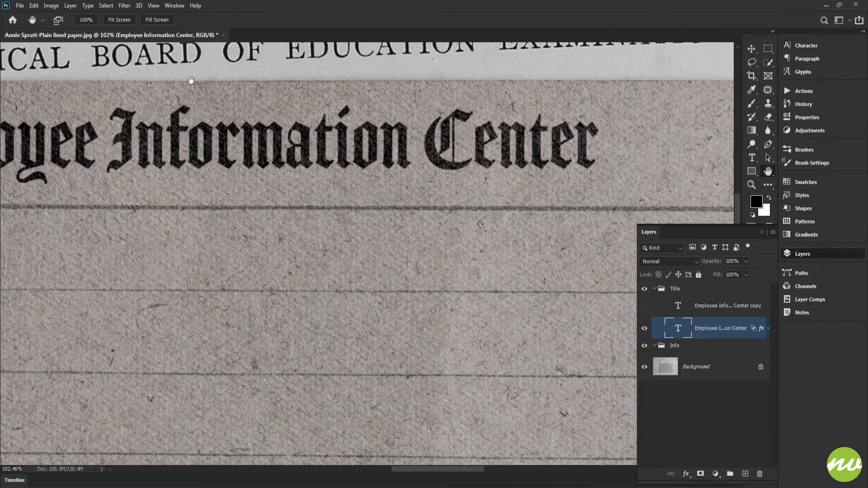
click(127, 19)
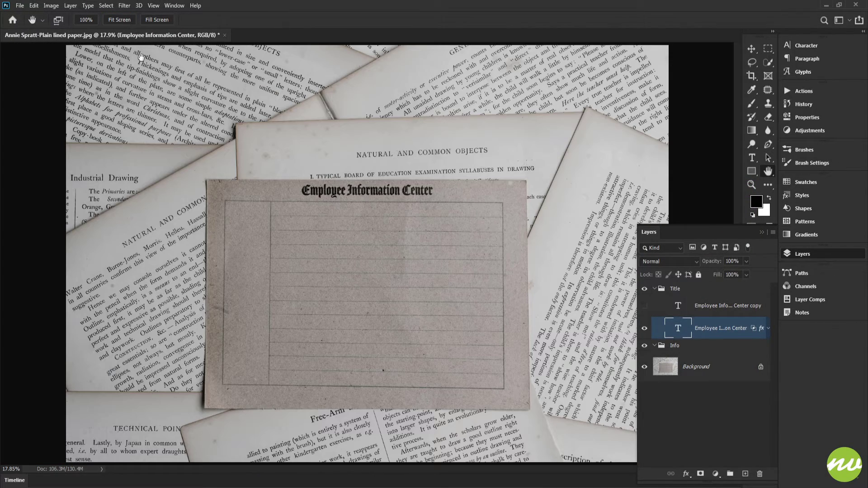
key(ctrl+1)
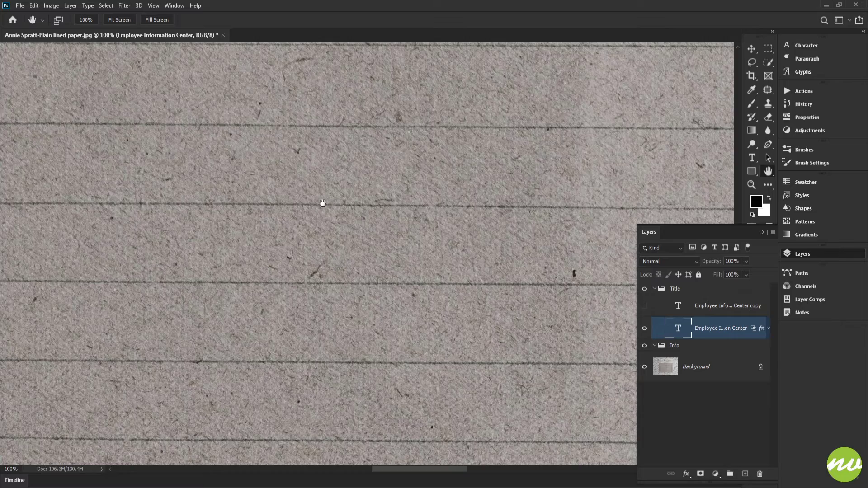
drag(324, 165, 387, 333)
drag(383, 189, 382, 244)
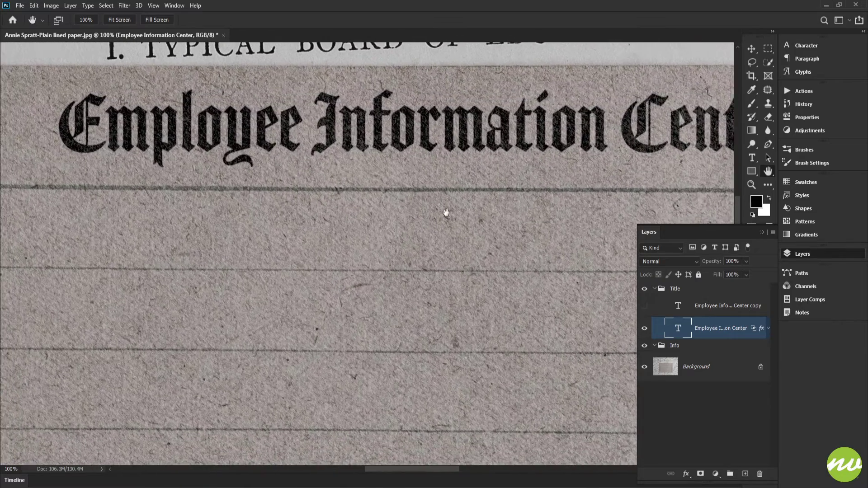
click(683, 310)
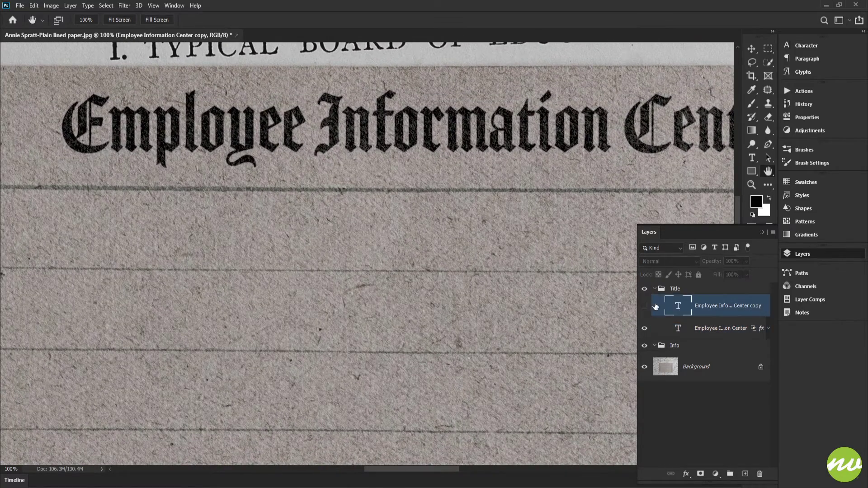
drag(538, 296, 507, 307)
click(686, 330)
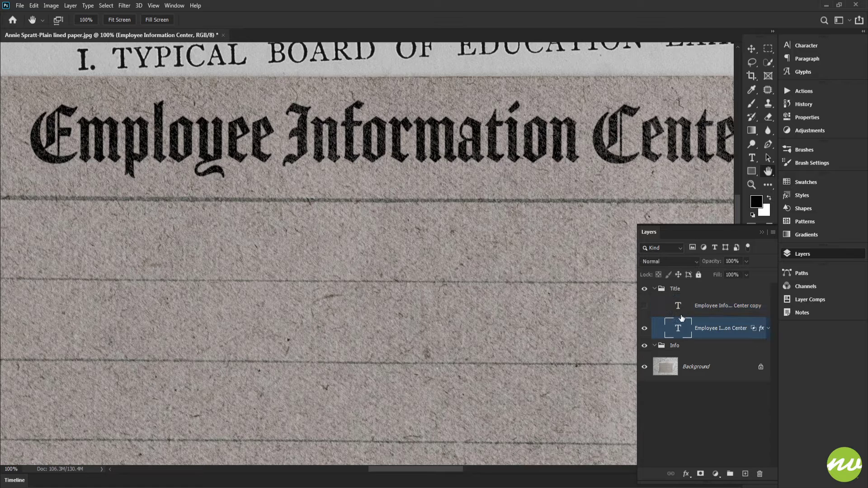
click(680, 314)
click(645, 310)
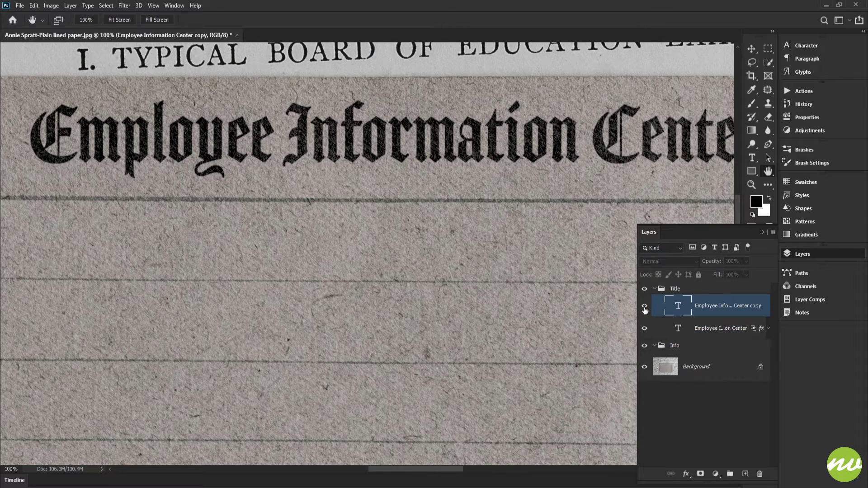
Step: Change the title copy layer's blend mode to Soft Light
drag(582, 283, 616, 277)
click(650, 261)
click(547, 233)
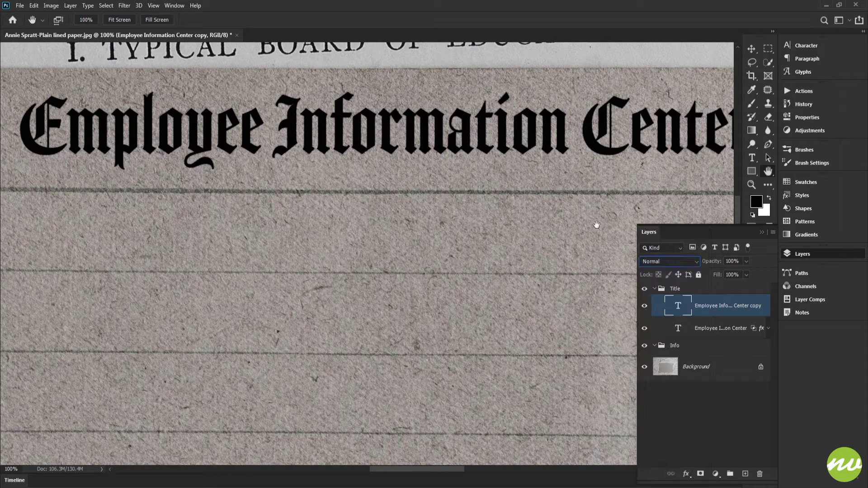
click(642, 263)
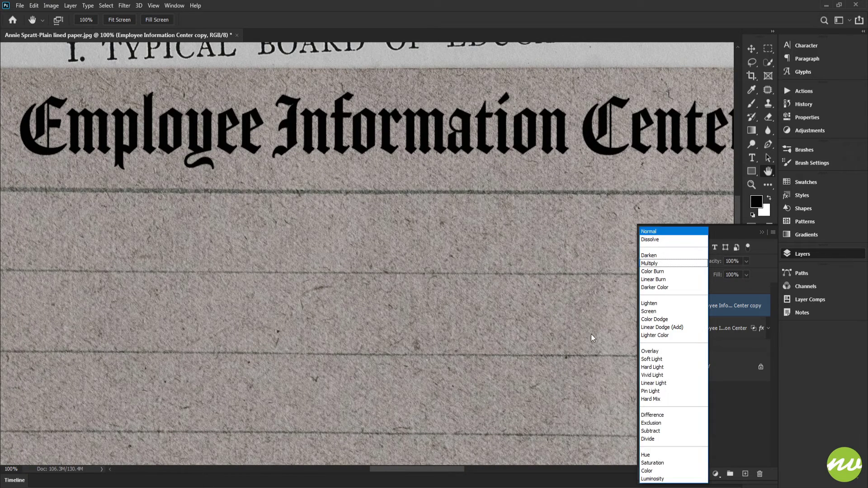
click(651, 359)
drag(548, 248, 493, 246)
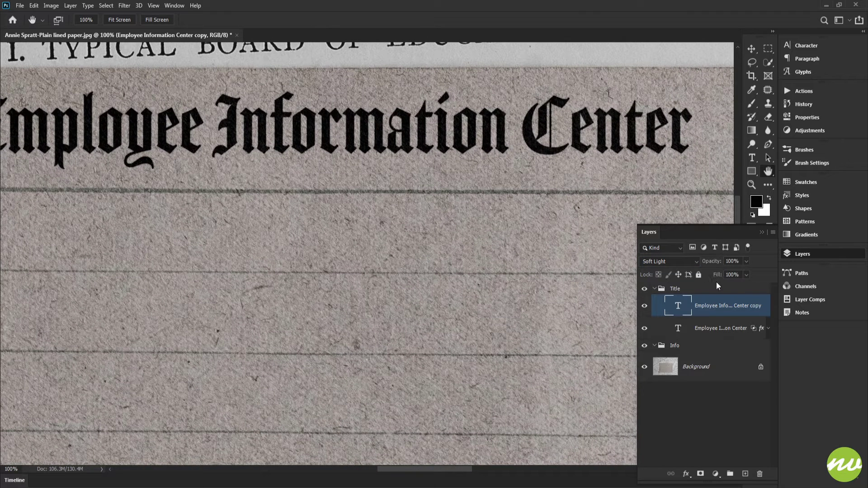
Step: Reduce the title copy layer's fill to 55% and compare the title with and without the copy
click(733, 274)
text(55)
drag(424, 258, 485, 286)
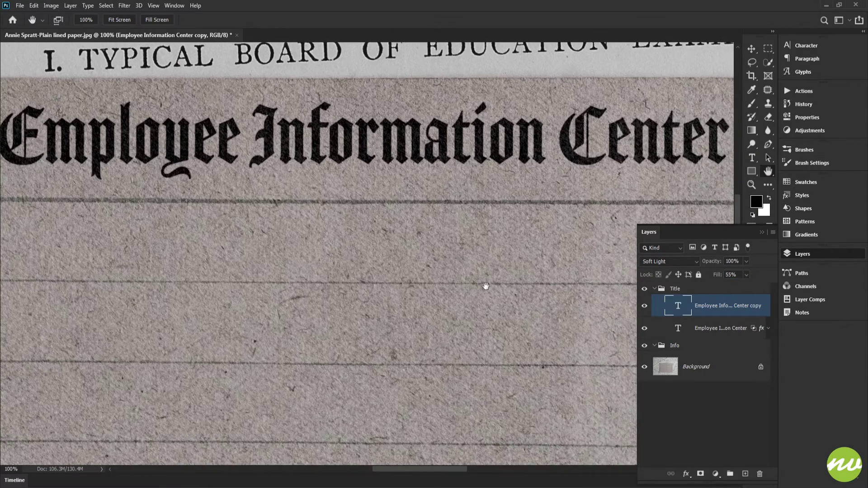
click(643, 310)
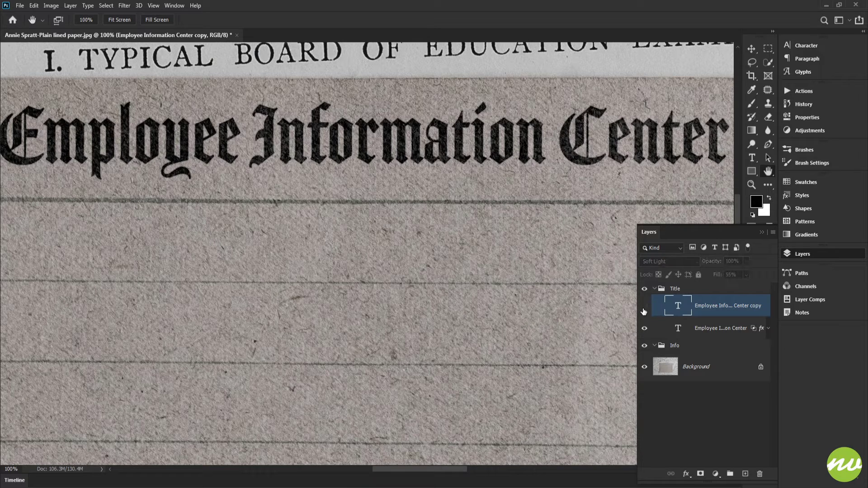
click(644, 308)
scroll(600, 304, right, 2)
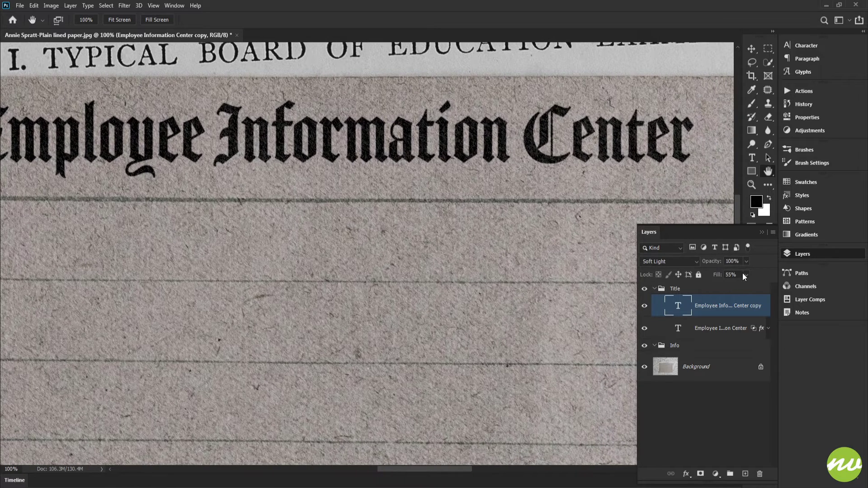
Step: Lower the title copy layer's fill to 45% and check the title against the whole card
mouse_move(743, 287)
mouse_down()
mouse_move(720, 288)
mouse_move(769, 289)
mouse_move(742, 291)
mouse_up()
scroll(561, 261, down, 1)
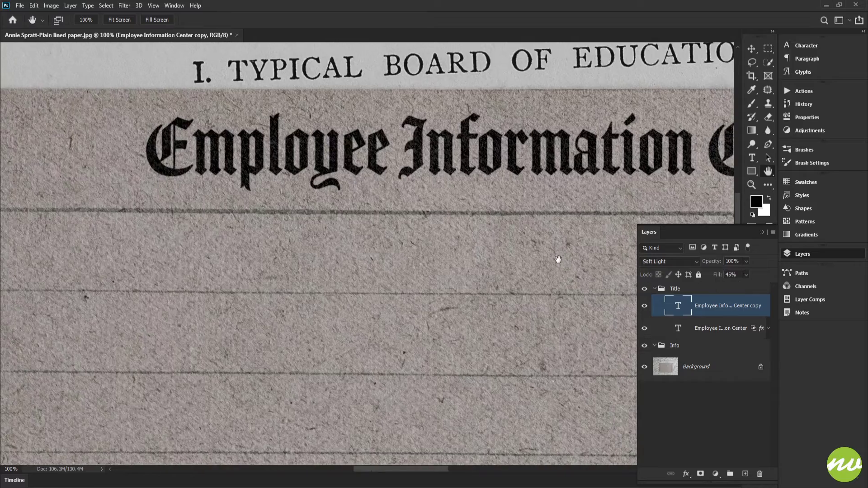
click(113, 19)
key(ctrl+1)
drag(314, 135, 392, 326)
drag(367, 226, 358, 277)
drag(403, 253, 448, 265)
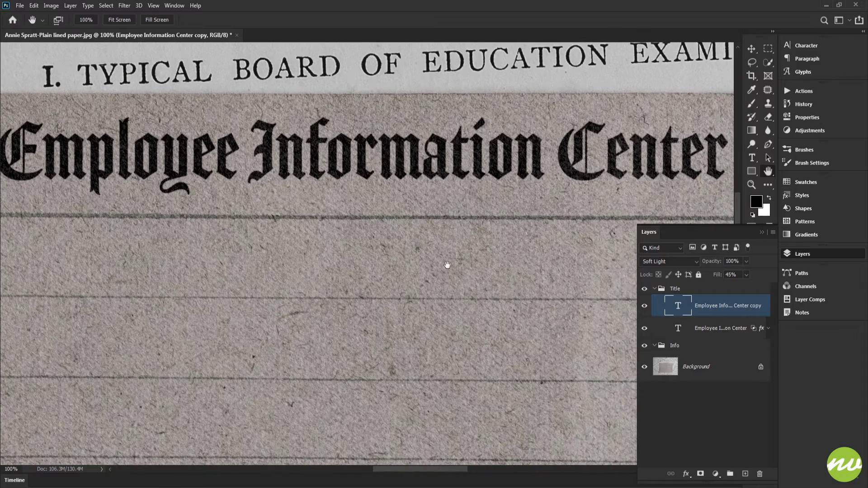
Step: Collapse the Title group and select the Info group
click(656, 289)
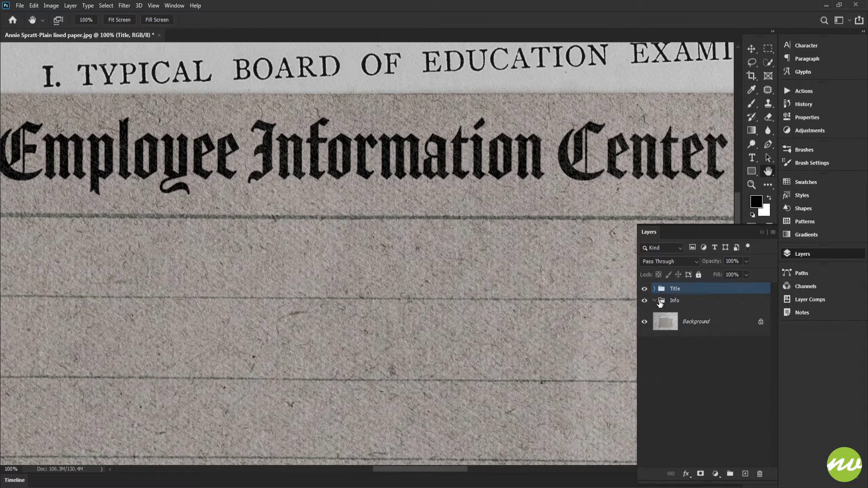
click(661, 303)
drag(364, 289, 442, 241)
key(ctrl+0)
key(ctrl+plus)
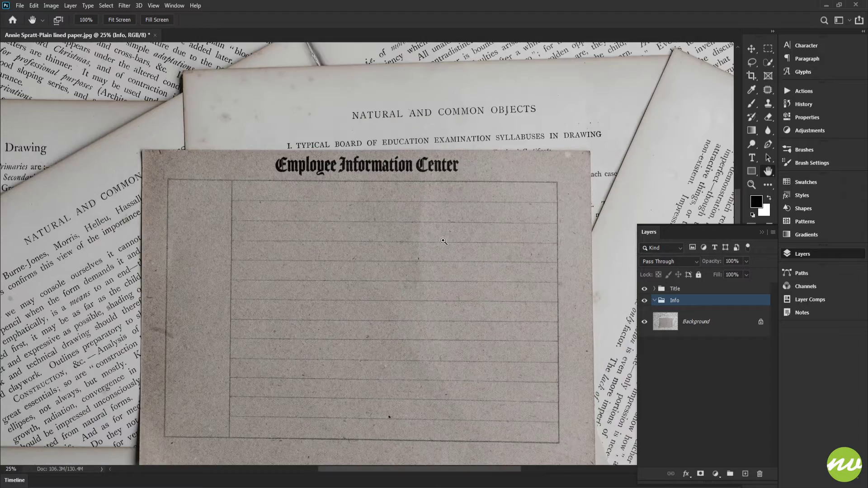
key(ctrl+plus)
drag(389, 224, 417, 227)
Step: Start a text layer in the Info group near the top of the ruled area, reading "All employees must be approved by the head"
key(t)
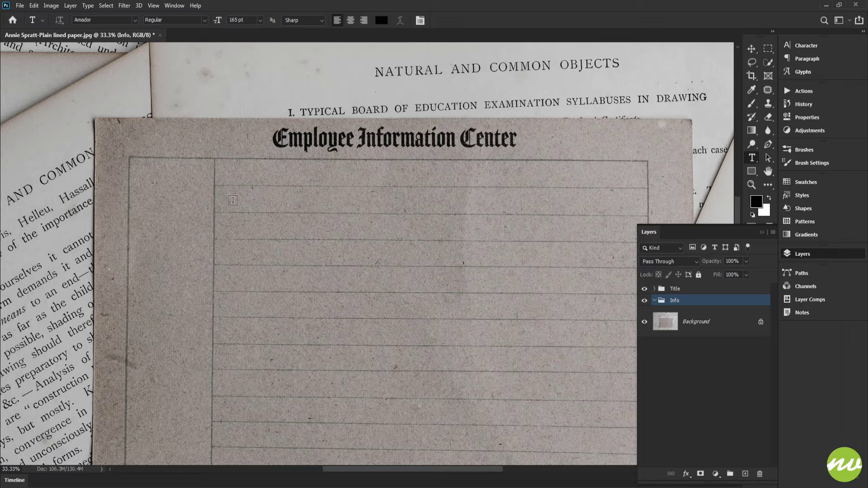
click(239, 200)
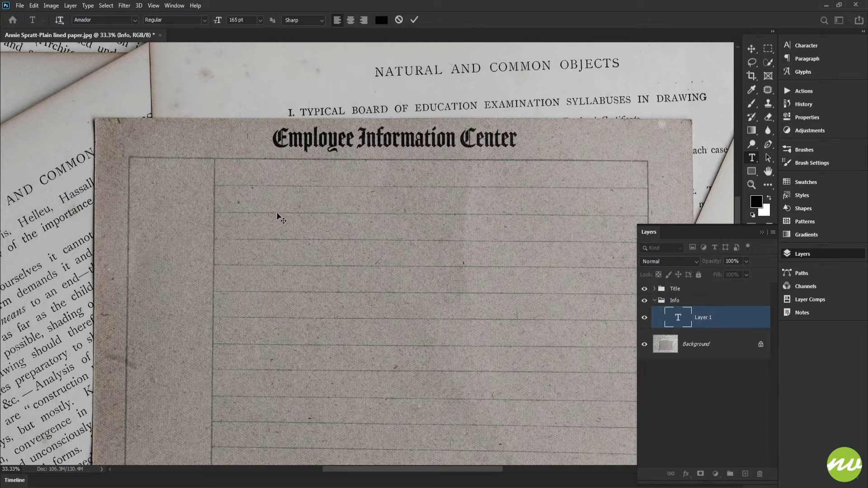
text(All employ)
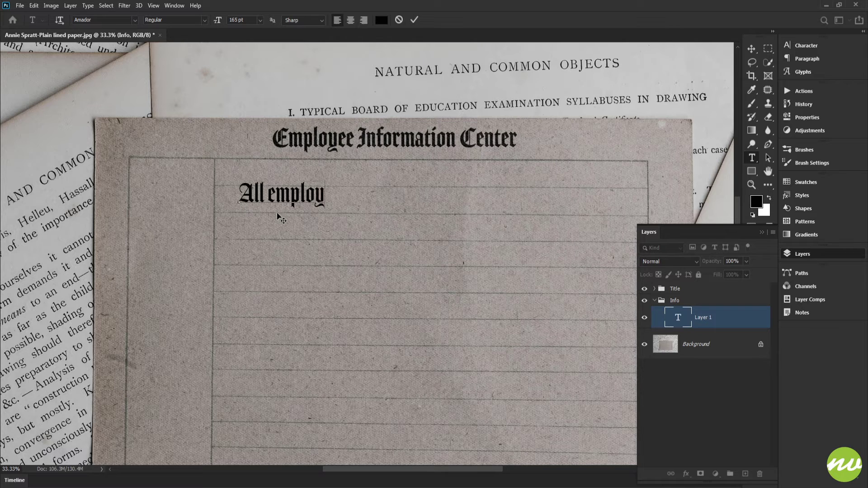
text(ees m)
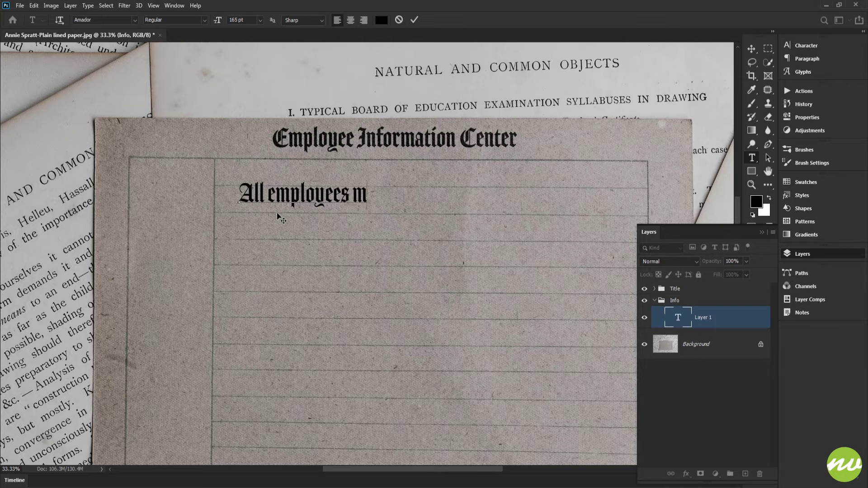
text(ust be approve)
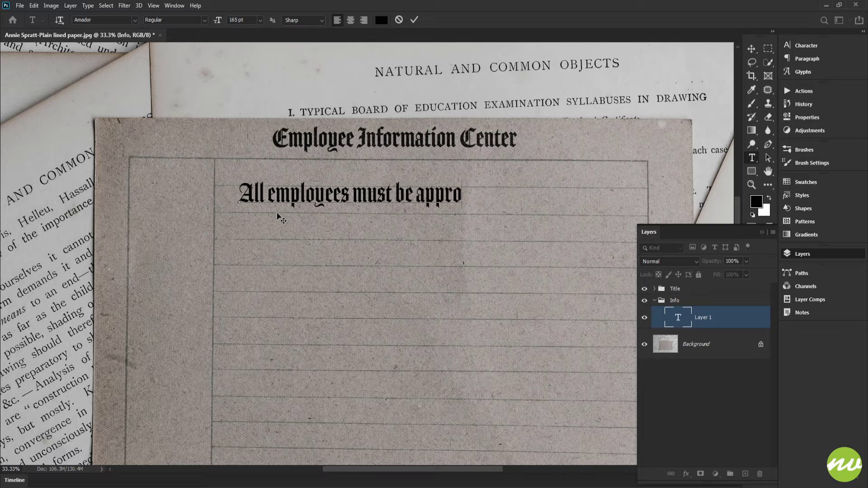
key(BackSpace)
key(BackSpace)
key(BackSpace)
key(BackSpace)
text(roved by the head )
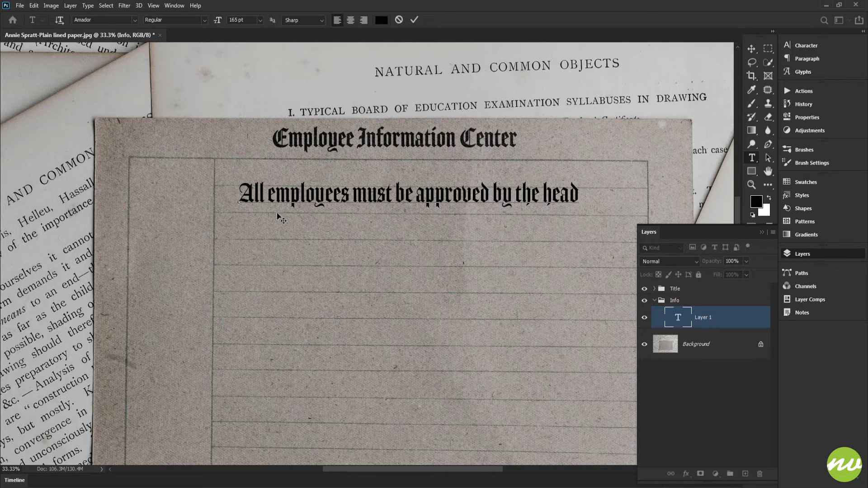
Step: Complete the body text with a second line reading "administration before leaving." and commit it
text(admini)
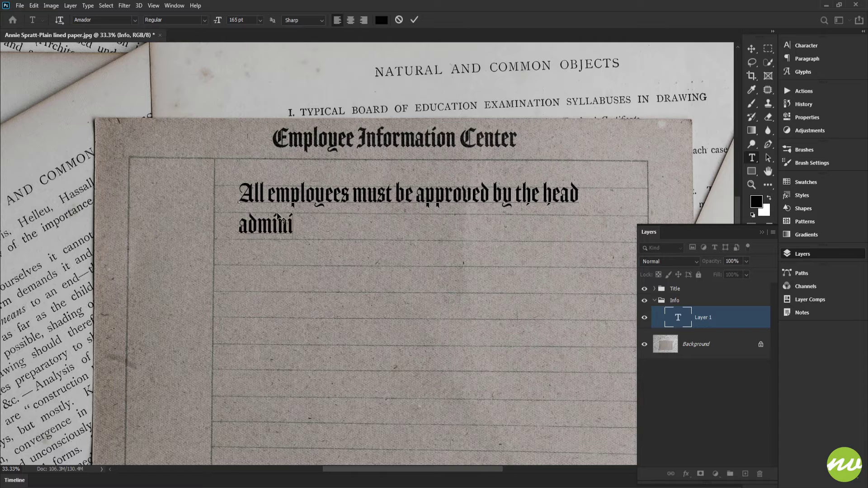
text(stration)
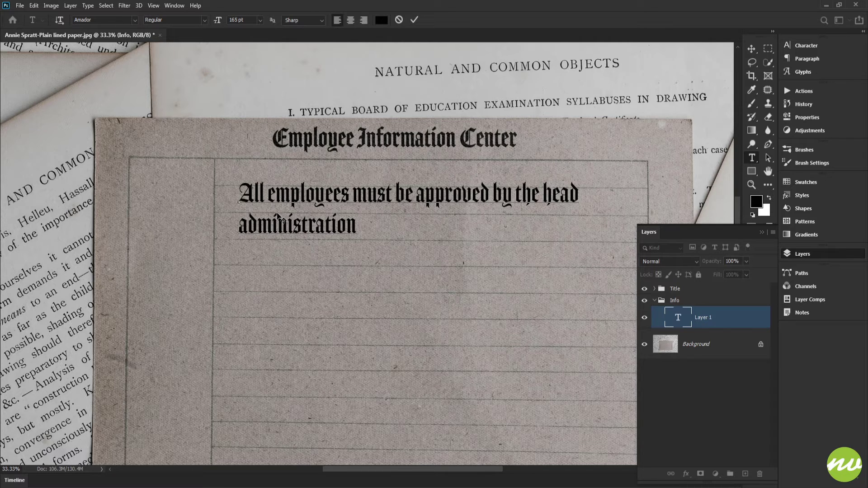
text(  before)
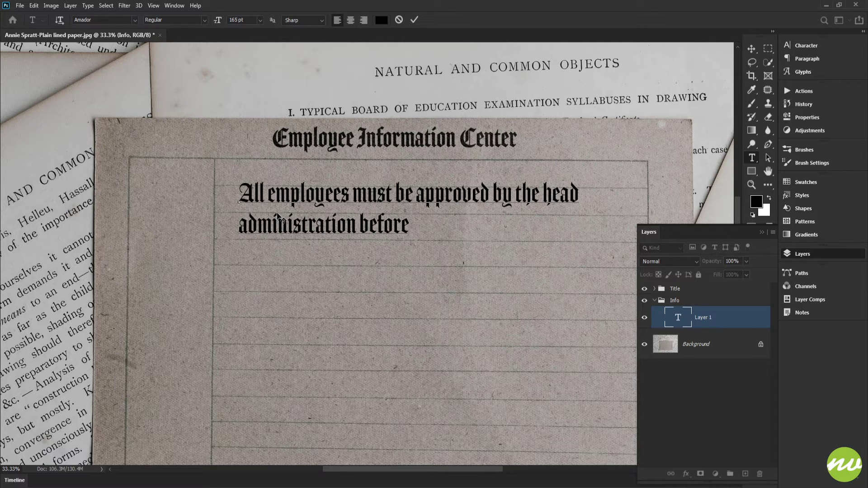
text( leaving)
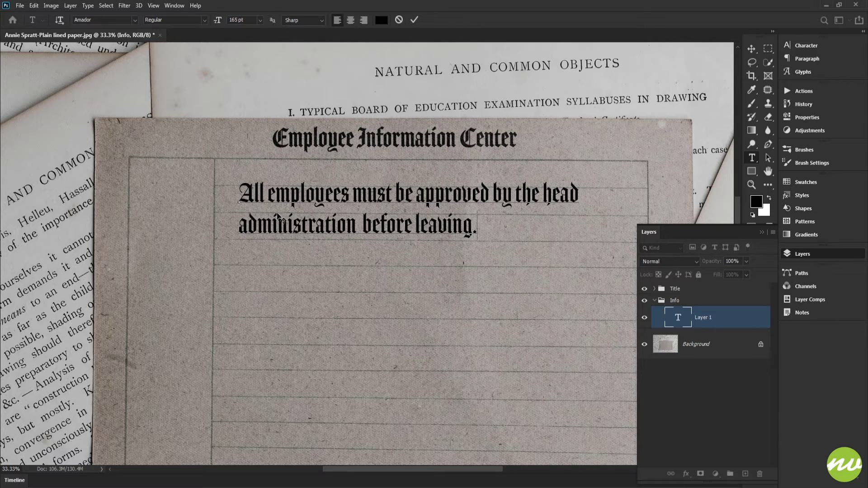
text(.)
key(ctrl+Return)
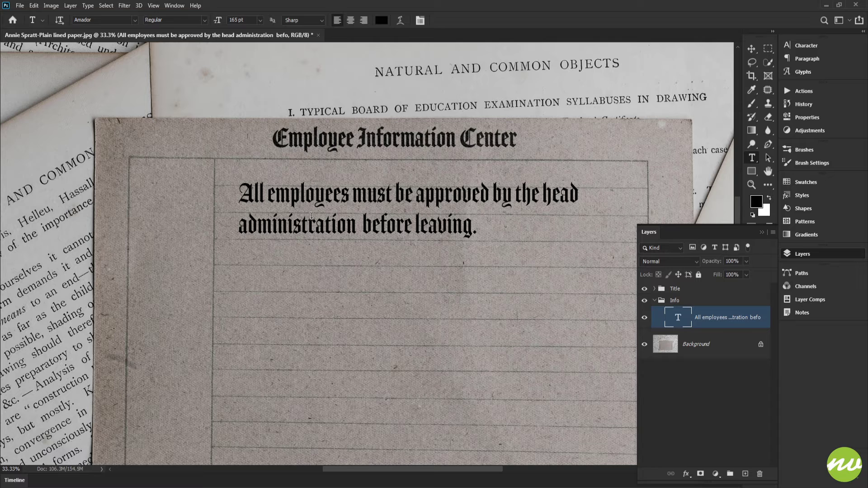
Step: Change the body text's font to SabbathBlack OT and set its kerning to Metrics
key(v)
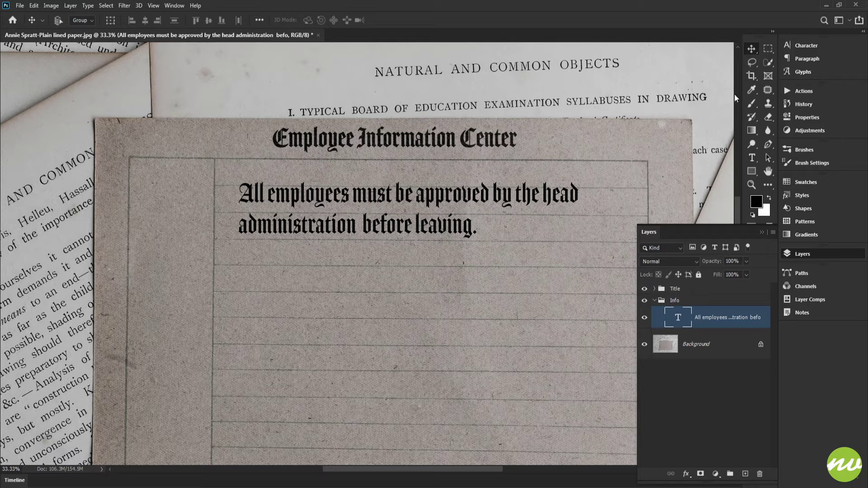
click(796, 45)
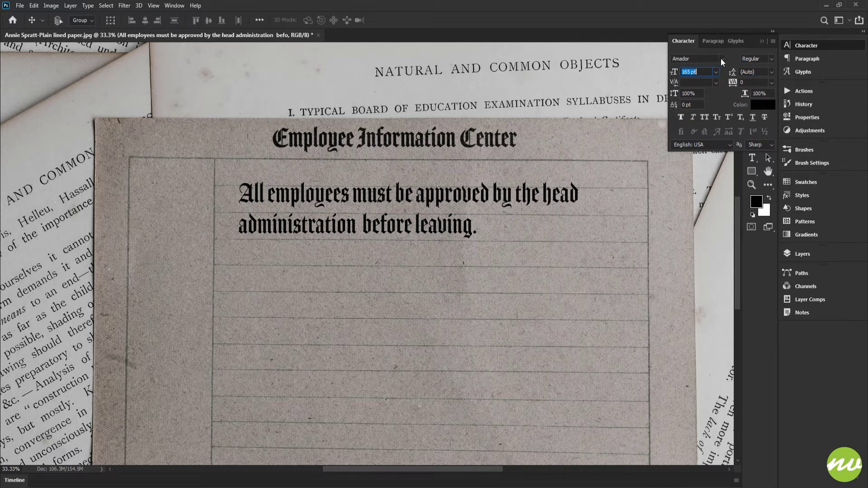
click(722, 59)
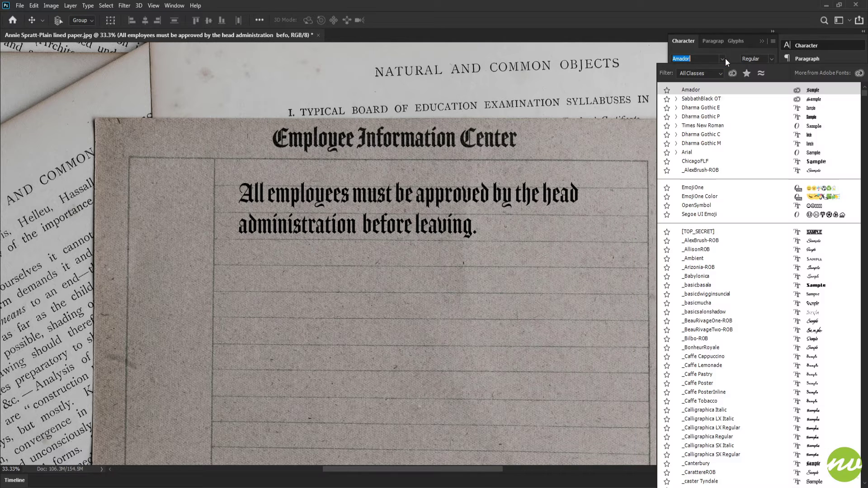
click(698, 99)
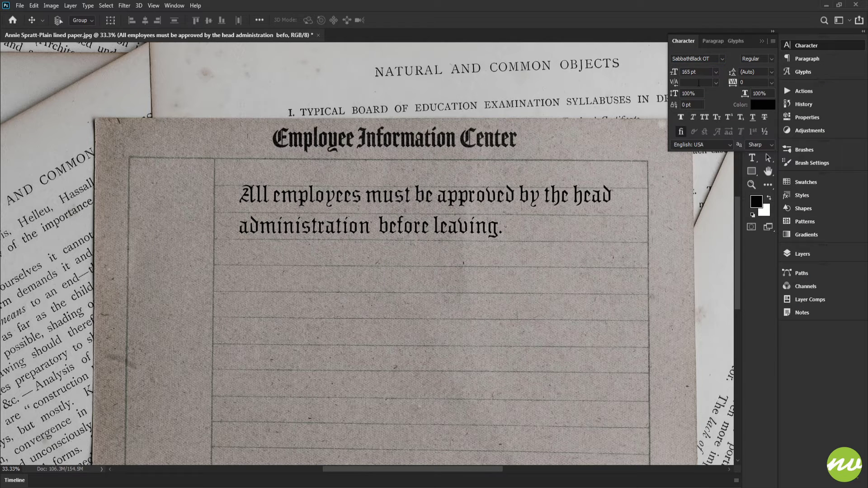
click(716, 82)
click(688, 88)
Step: Move the body text straight down about 0.78 in so its first line rests on a ruled line
key(h)
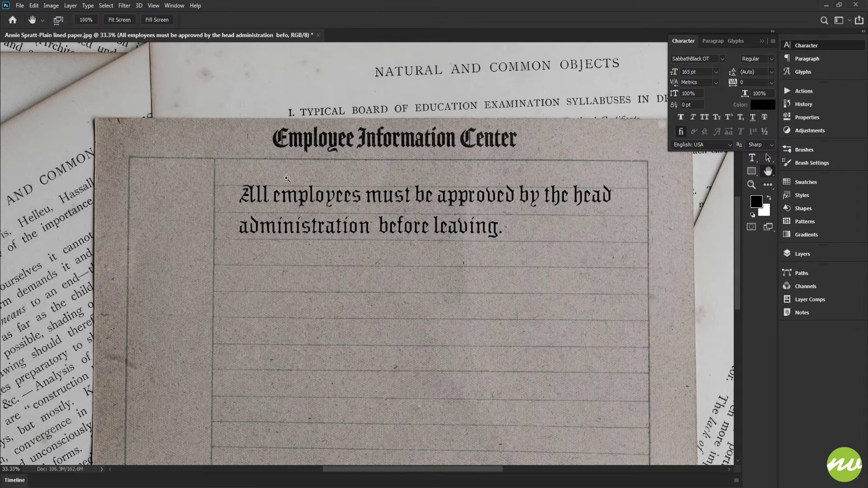
key(ctrl+plus)
drag(286, 177, 235, 186)
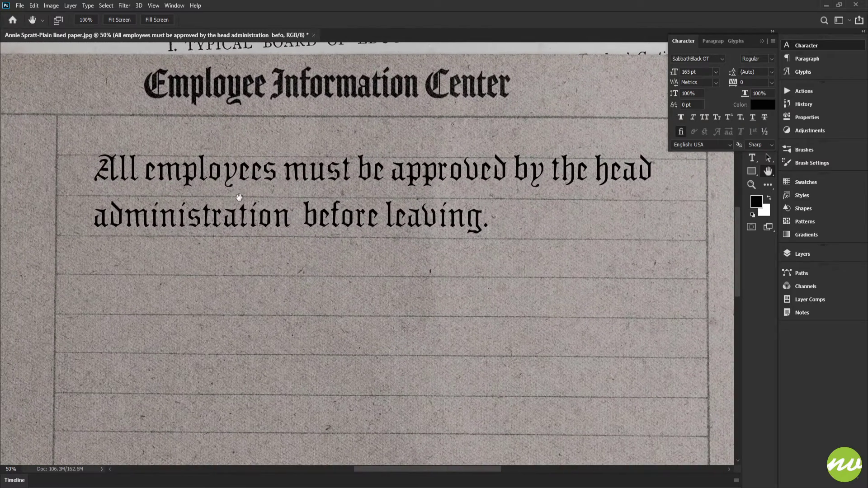
key(v)
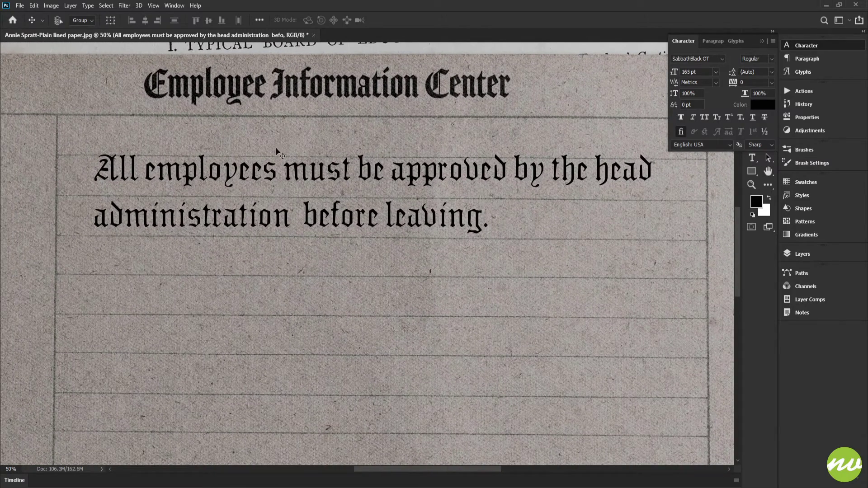
drag(289, 138, 284, 150)
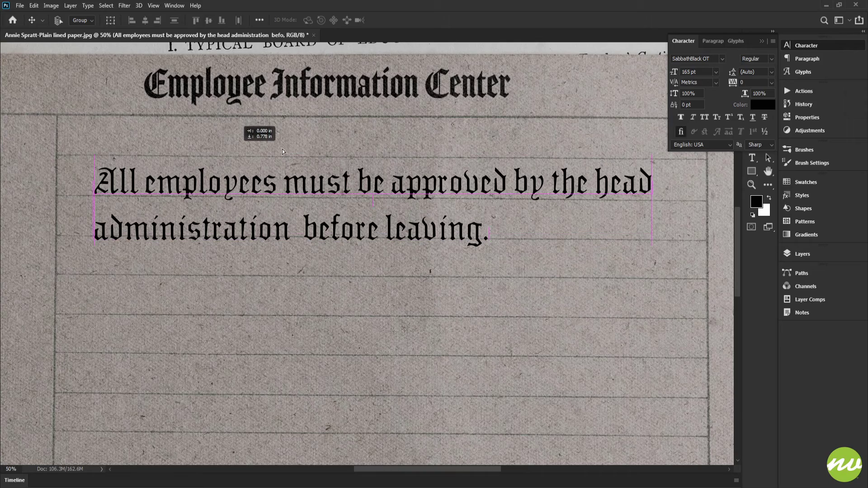
Step: Examine how both lines of the body text sit against the card's ruled lines, up close and from a distance
ctrl+click(174, 209)
drag(402, 196, 155, 199)
drag(487, 202, 263, 213)
drag(449, 227, 473, 178)
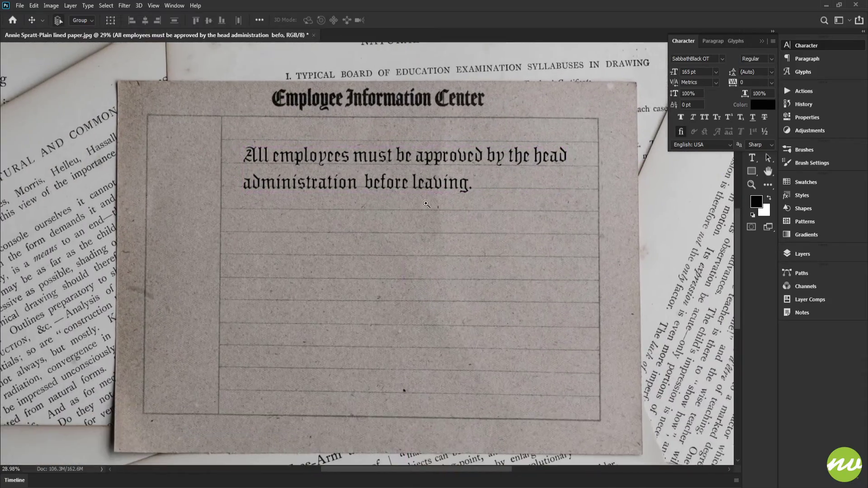
drag(391, 198, 407, 202)
drag(403, 204, 366, 234)
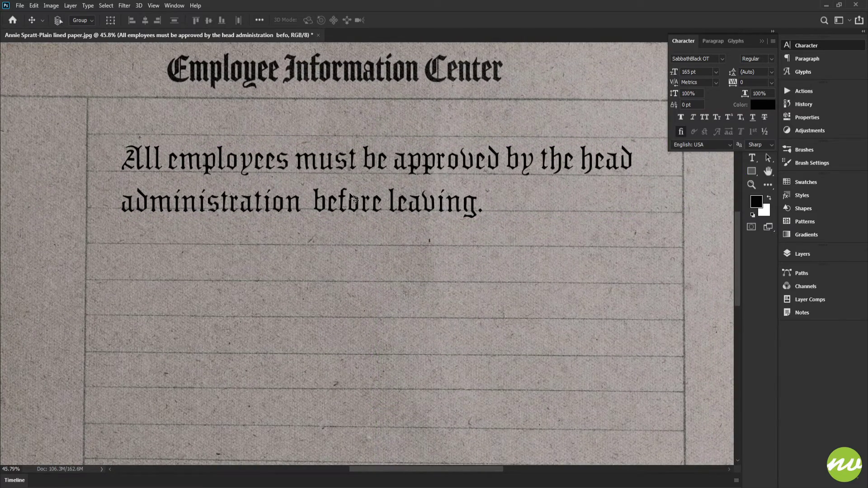
drag(180, 189, 332, 205)
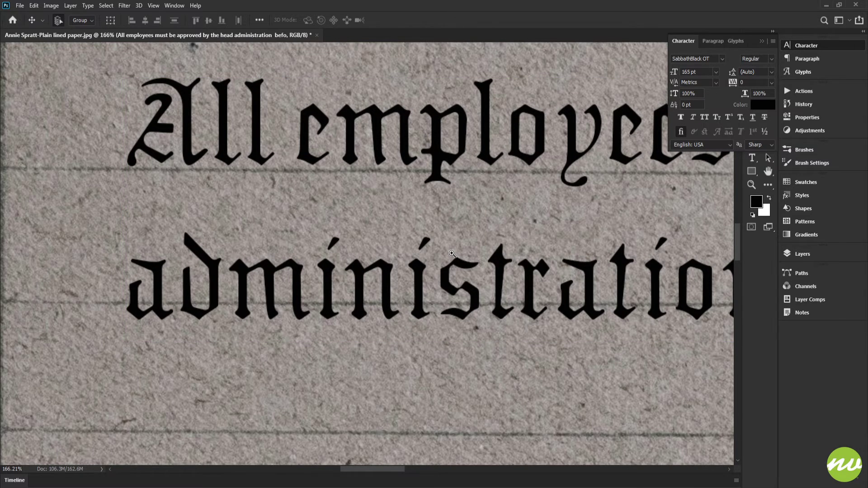
drag(451, 252, 397, 237)
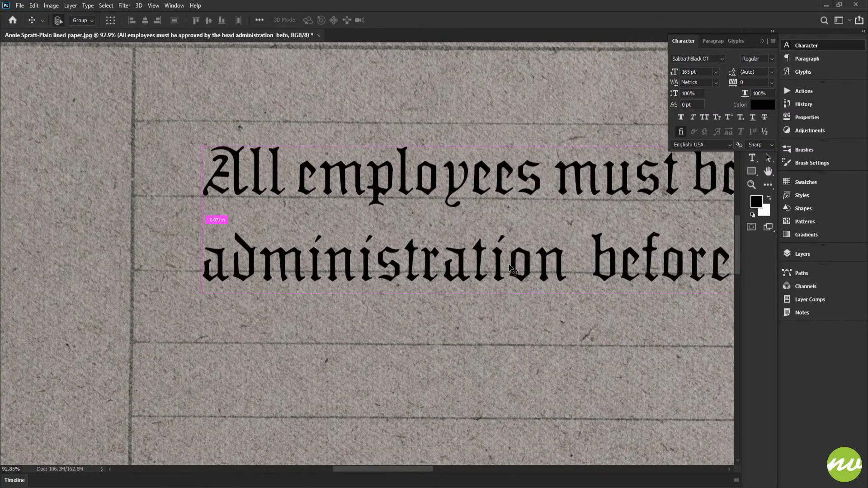
drag(512, 270, 472, 257)
drag(503, 257, 290, 248)
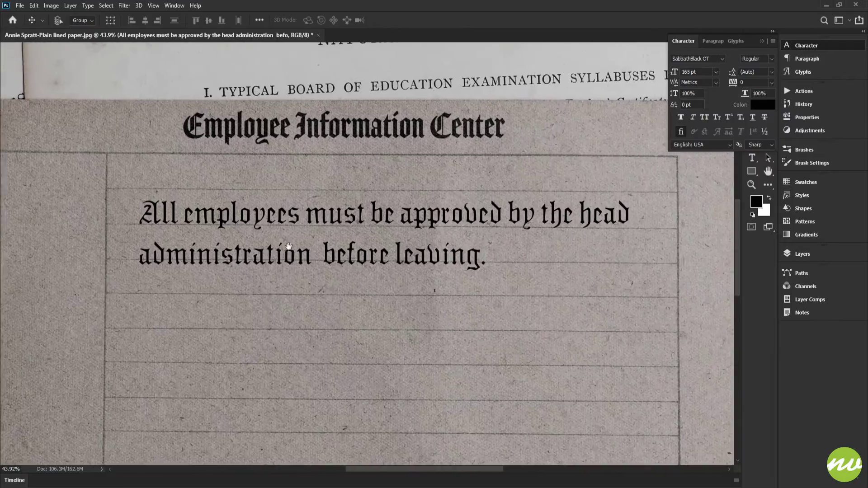
Step: Select both lines of the body text and set their leading to 72 pt
key(t)
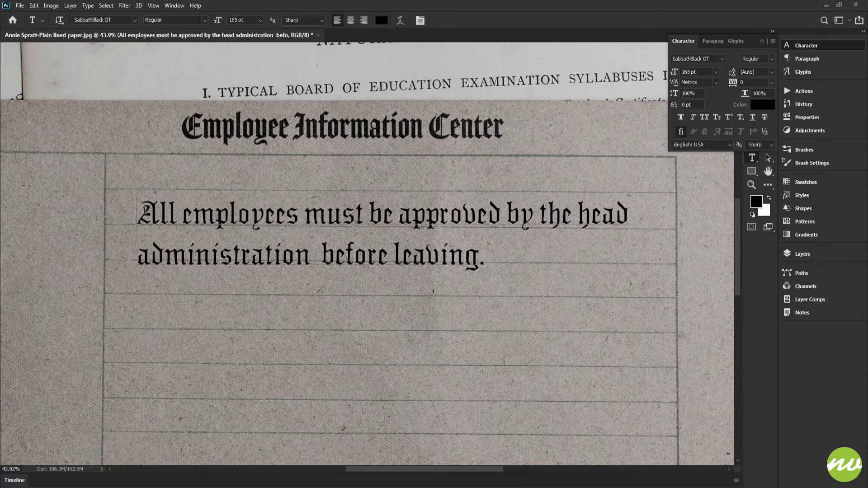
drag(137, 213, 520, 259)
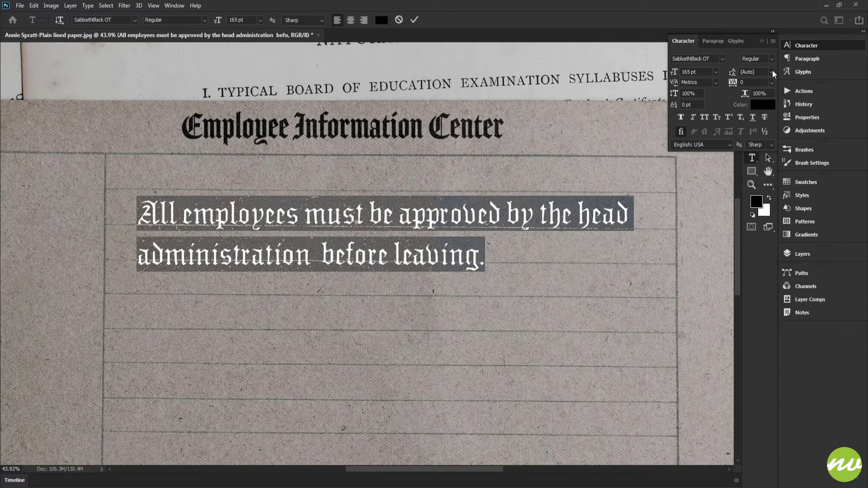
click(770, 76)
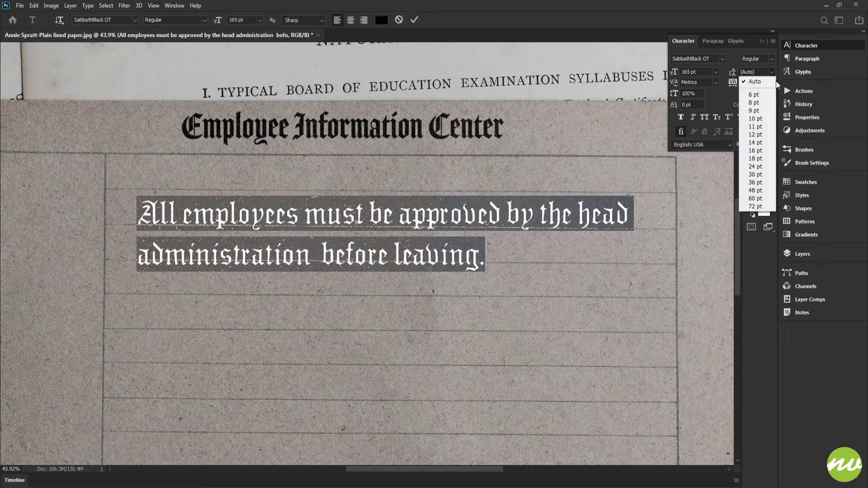
click(751, 209)
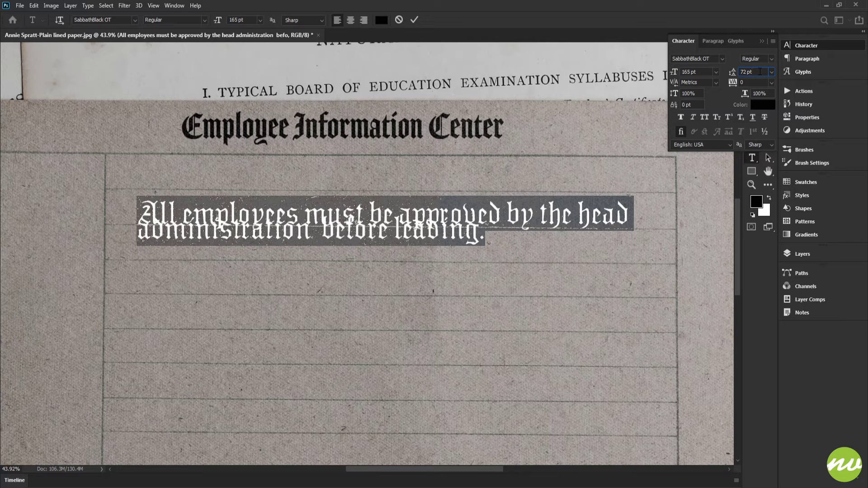
Step: Raise the body text's leading to 168 pt to match the ruled line spacing, and commit the edit
key(shift+Up)
key(shift+Up)
key(shift+Up)
key(shift+Up)
key(shift+Up)
key(shift+Up)
key(shift+Up)
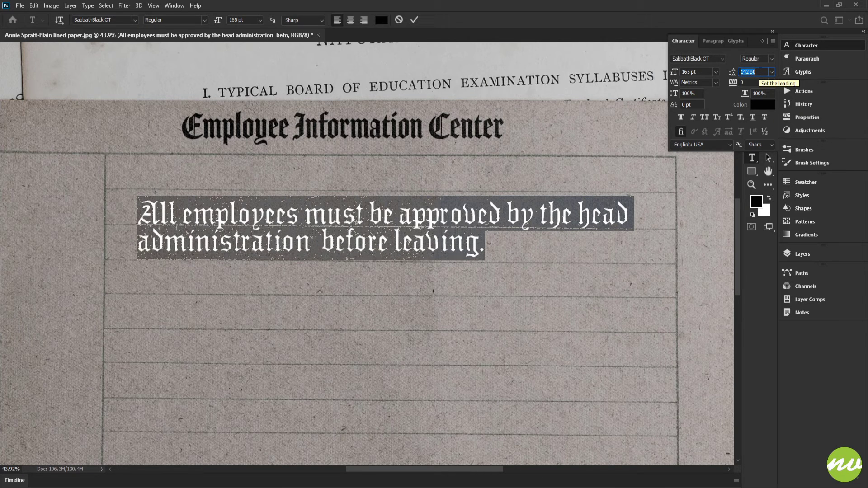
key(shift+Up)
key(shift+Up)
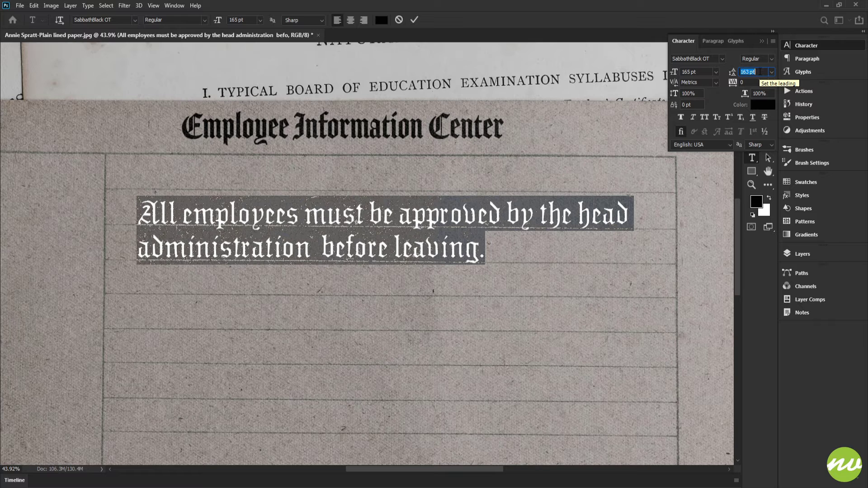
key(Up)
key(Up)
key(Up)
key(Up)
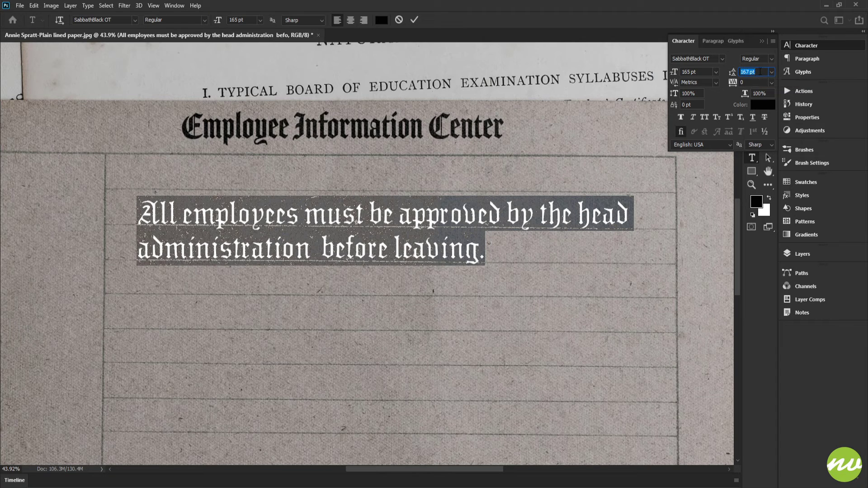
key(Up)
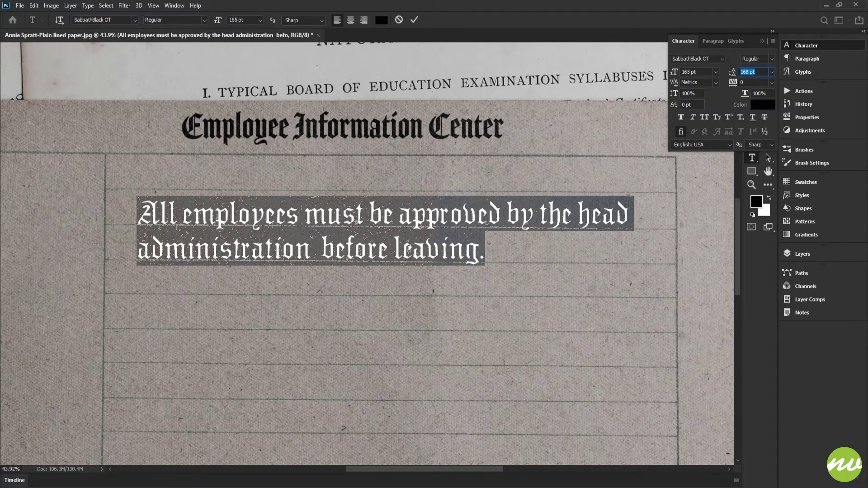
click(408, 248)
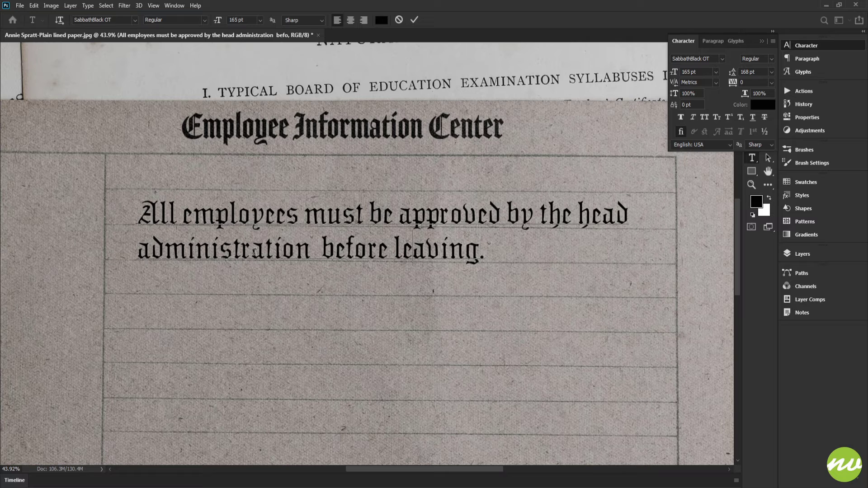
click(324, 218)
click(414, 20)
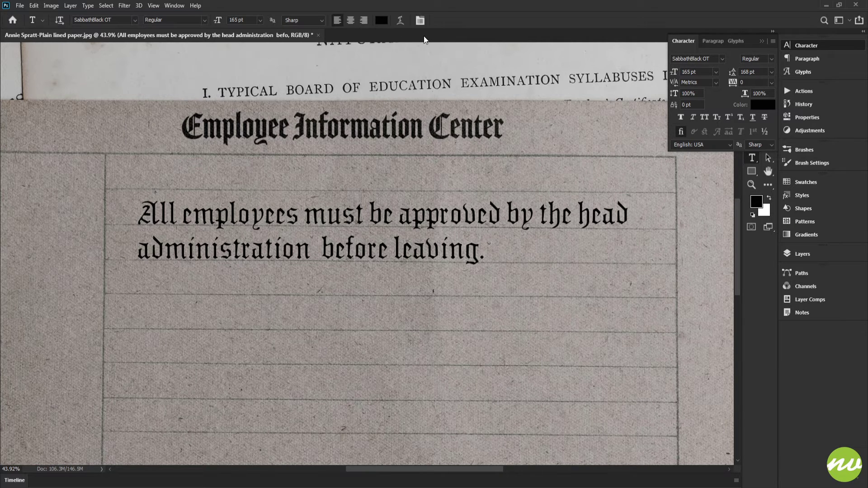
key(h)
drag(446, 205, 447, 173)
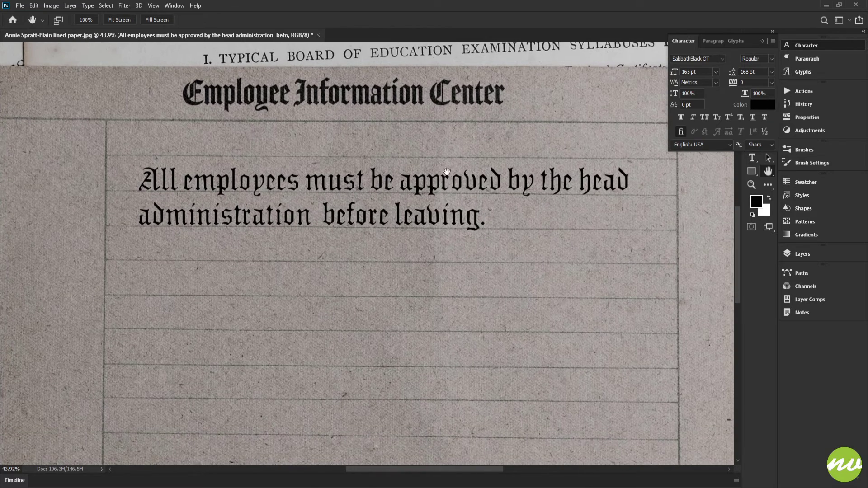
Step: Start a free transform on the body text and move its pivot point to the middle of its left edge
scroll(397, 201, up, 4)
click(809, 254)
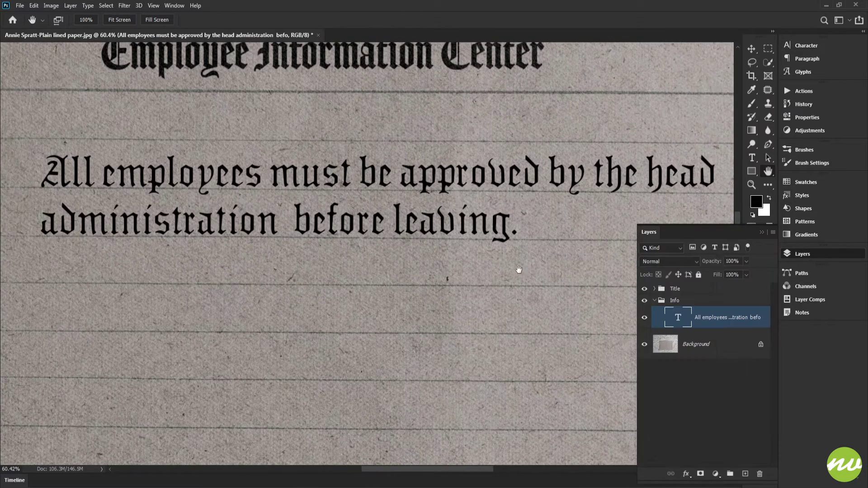
drag(515, 267, 533, 253)
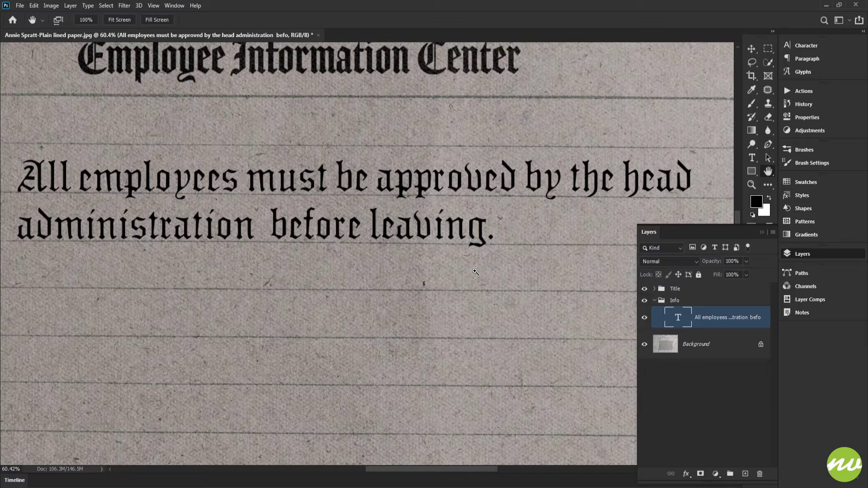
key(ctrl+t)
drag(434, 205, 572, 200)
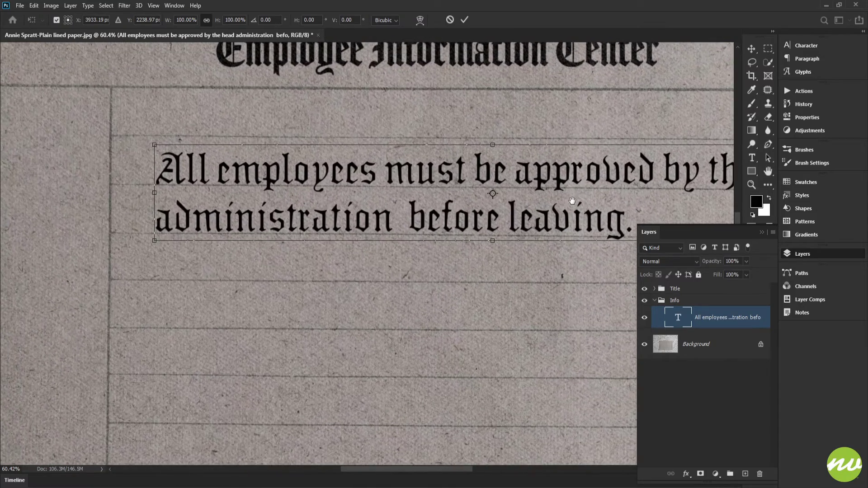
scroll(442, 203, up, 3)
drag(435, 213, 493, 196)
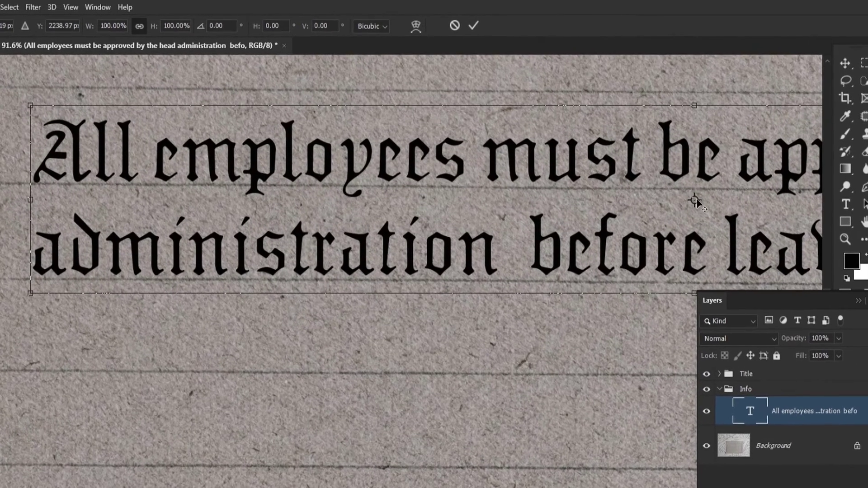
drag(695, 201, 29, 201)
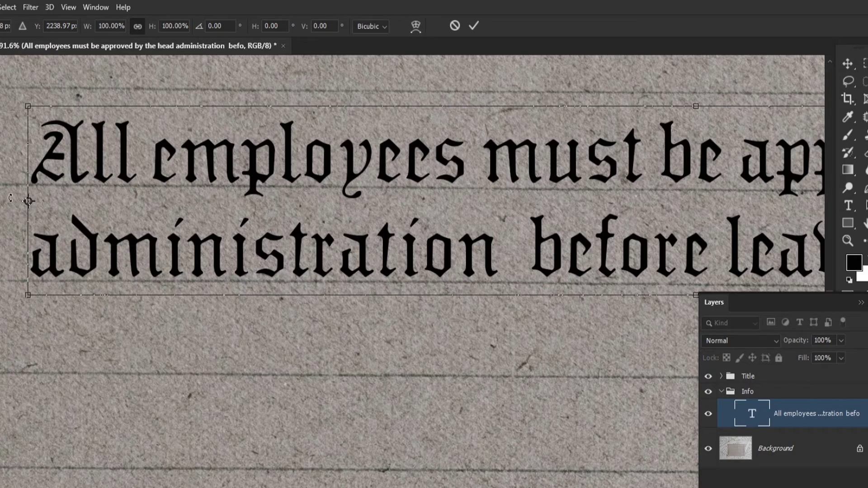
Step: Rotate the body text by 0.46° about its left edge so it follows the ruled lines, and commit the transform
drag(277, 243, 245, 228)
drag(454, 237, 237, 203)
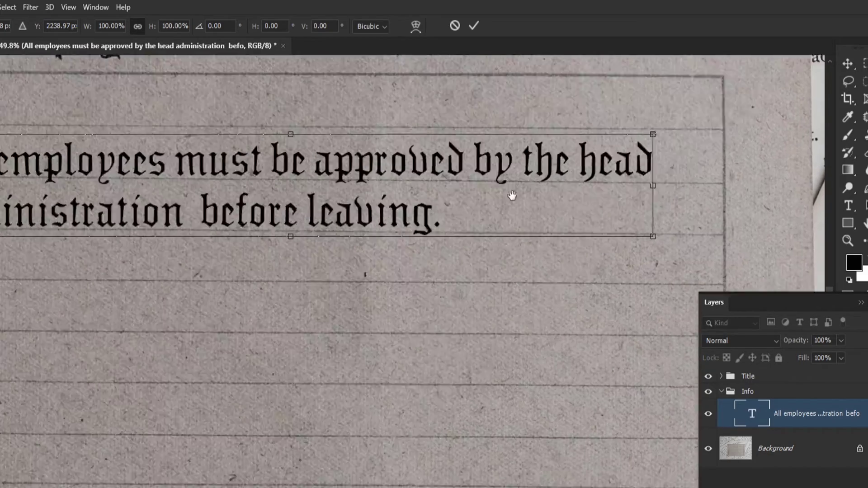
drag(512, 195, 587, 178)
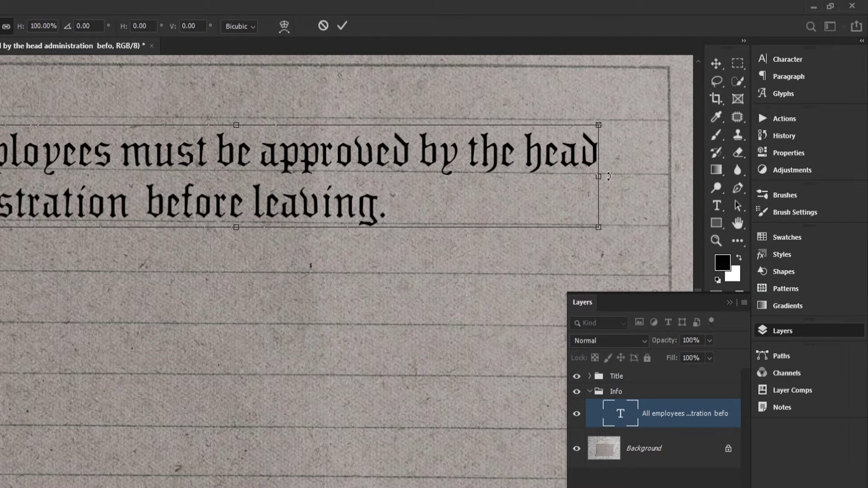
drag(609, 176, 610, 182)
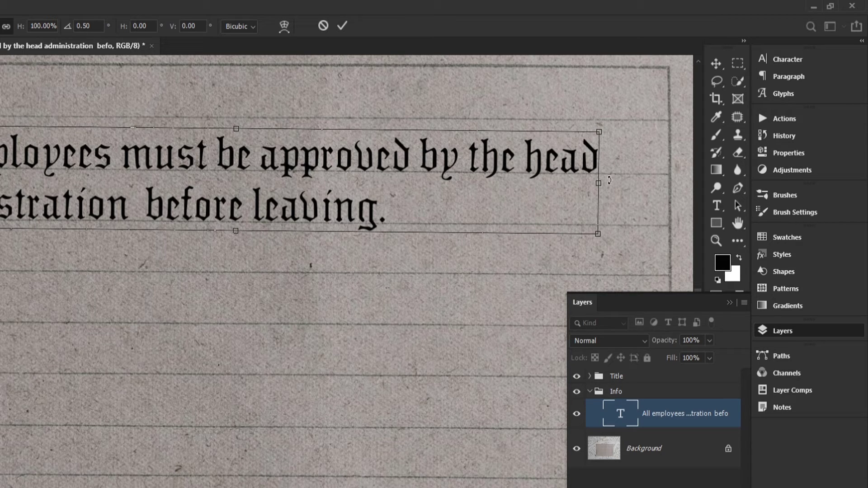
drag(609, 178, 609, 180)
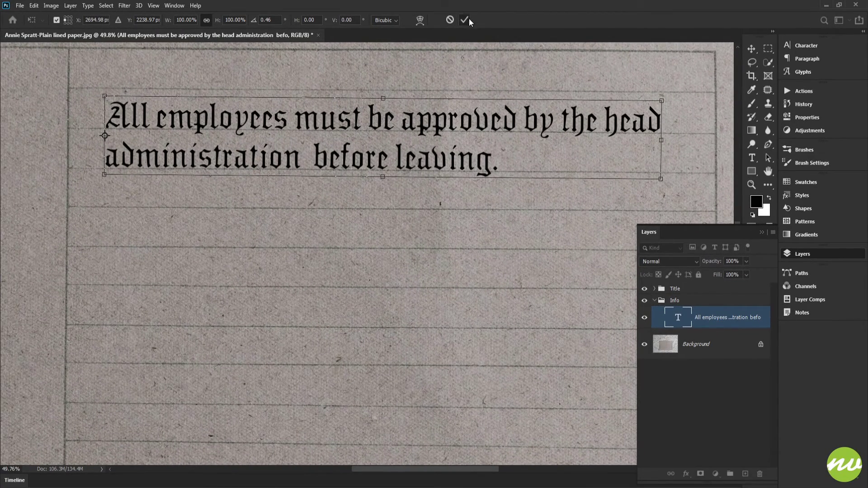
click(469, 19)
Step: Move the whole Title group straight down until the heading rests on the card's heavy top ruled line
key(h)
click(131, 20)
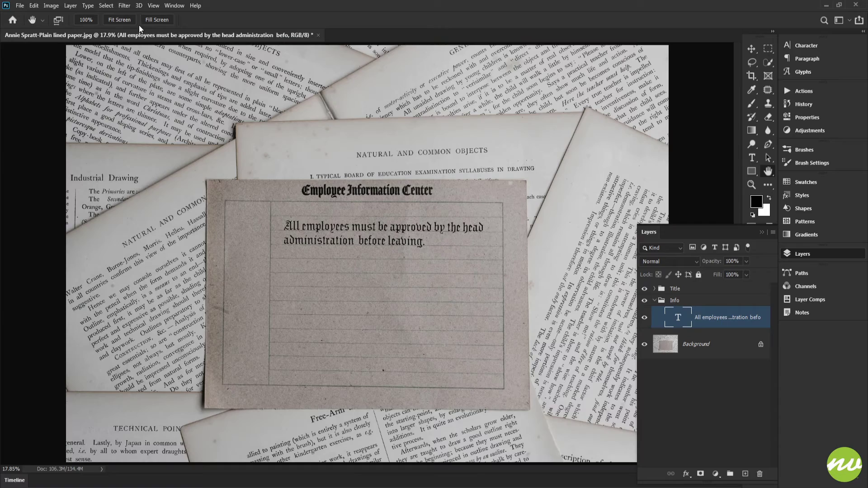
scroll(391, 212, up, 2)
drag(391, 212, 421, 193)
scroll(392, 143, up, 3)
click(675, 288)
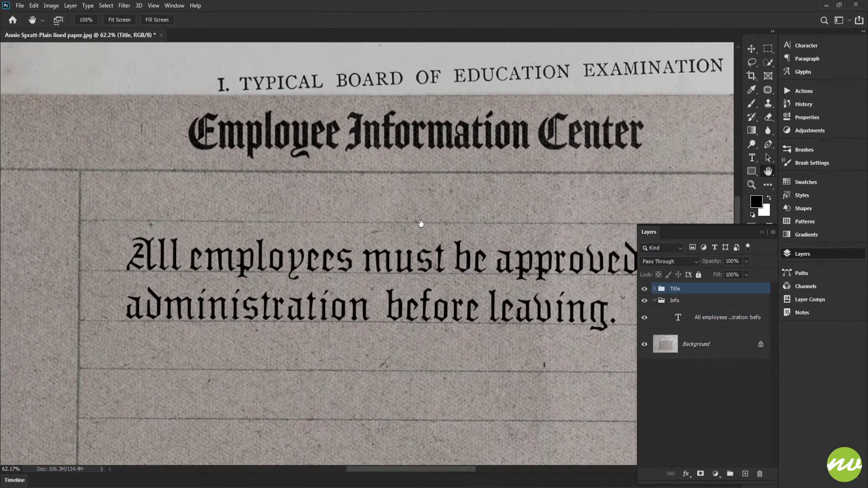
key(v)
drag(383, 108, 382, 132)
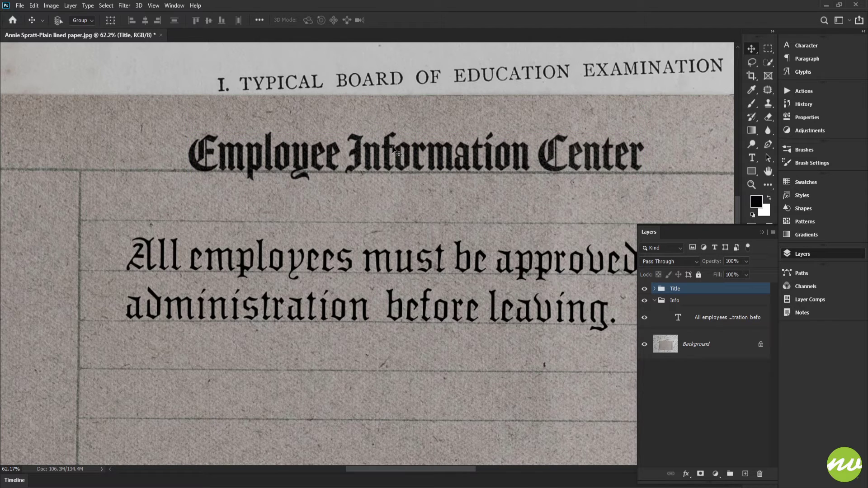
drag(533, 184, 484, 178)
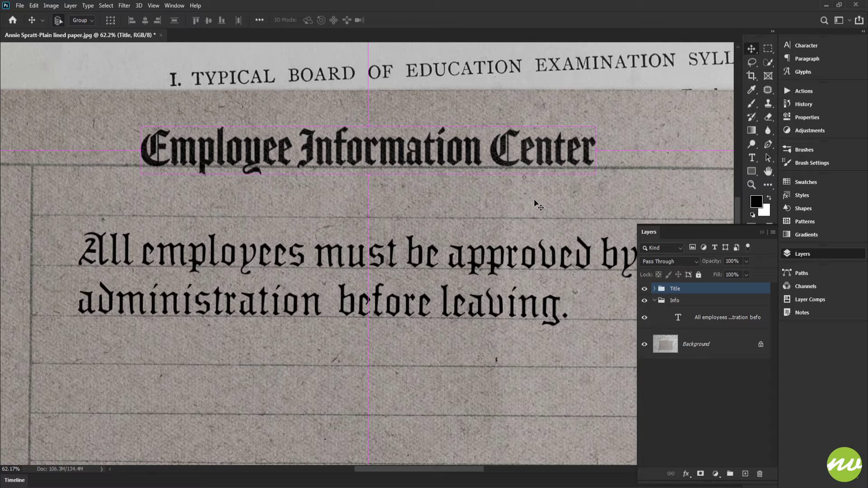
Step: Rotate the Title group slightly clockwise about its left edge to match the slope of the ruled line, and commit
key(ctrl+t)
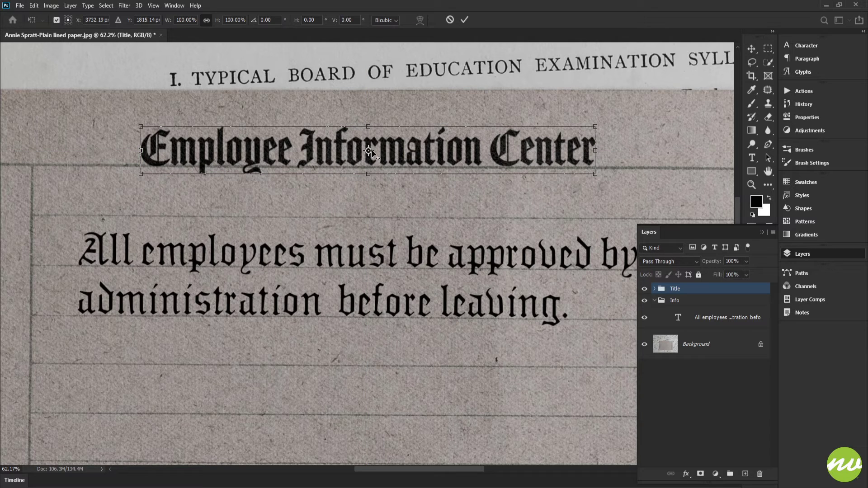
drag(369, 151, 142, 150)
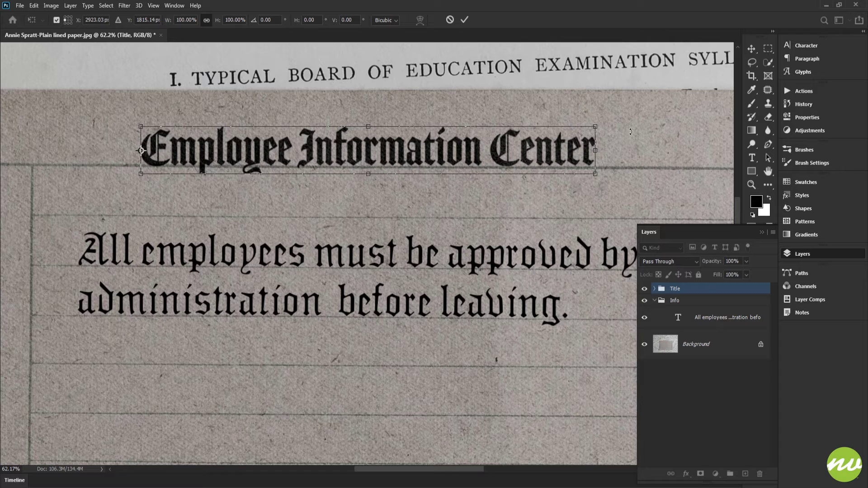
drag(631, 132, 629, 134)
key(Return)
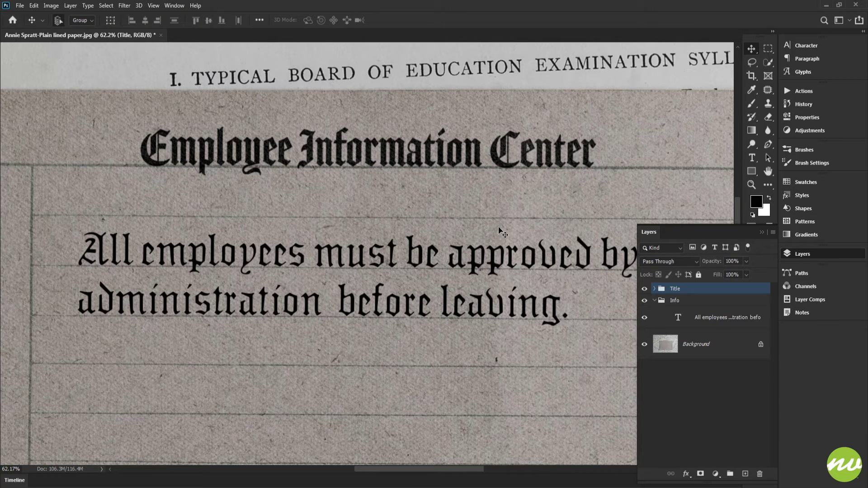
Step: Nudge the Title group up about 70 px so it sits clear above the ruled line
key(shift+Up)
key(shift+Up)
key(shift+Up)
key(shift+Up)
key(shift+Up)
key(shift+Up)
key(shift+Up)
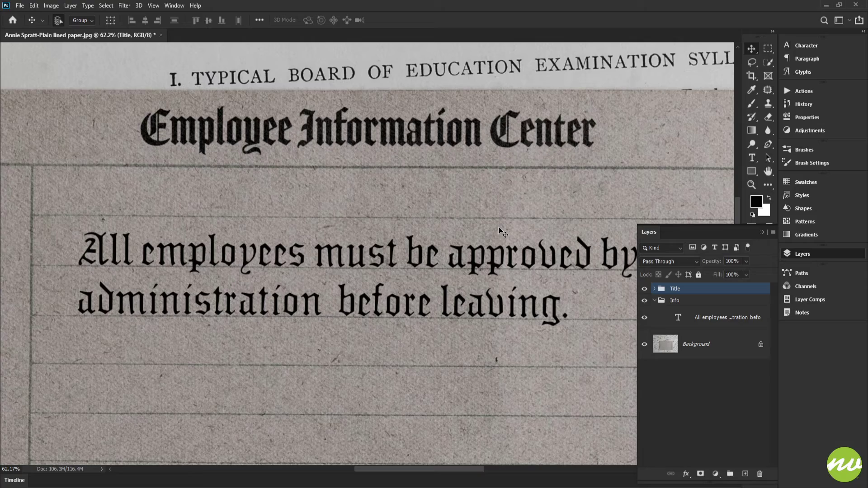
Step: Examine the alignment of the title and body text on the card, from the full image to a 100% close-up
key(ctrl+0)
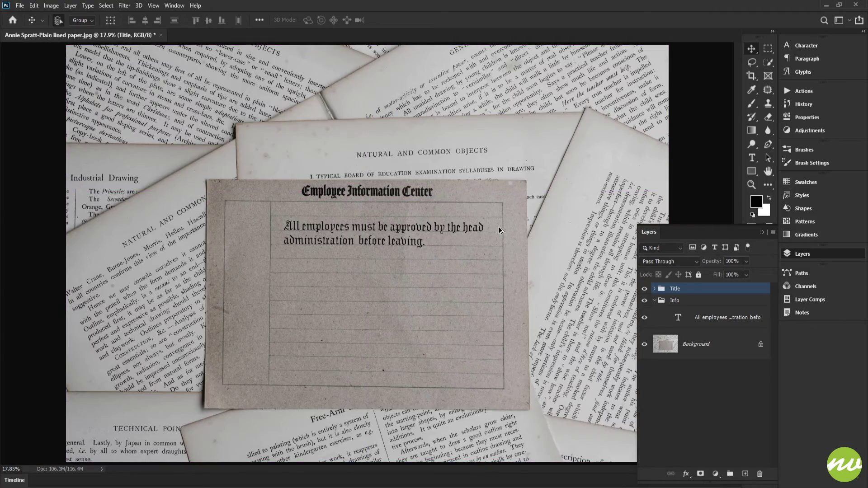
key(ctrl+plus)
key(ctrl+plus)
key(ctrl+plus)
key(h)
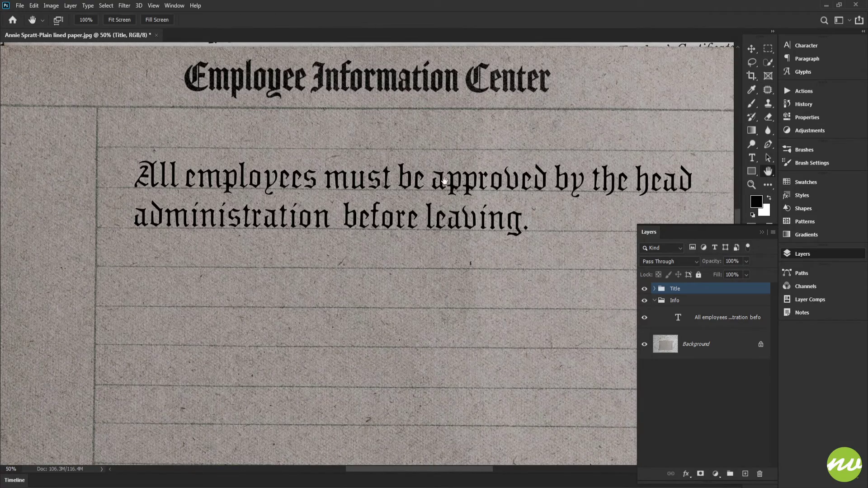
drag(445, 183, 511, 142)
click(93, 23)
drag(283, 114, 365, 224)
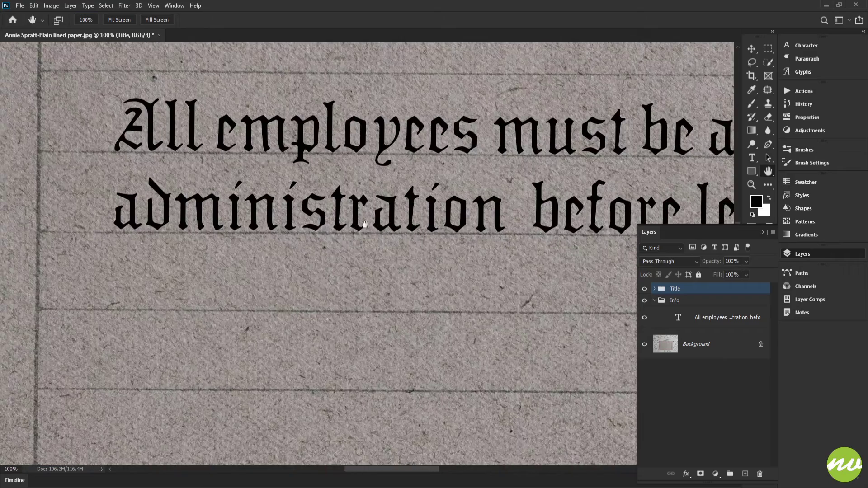
scroll(409, 211, down, 2)
drag(427, 199, 365, 184)
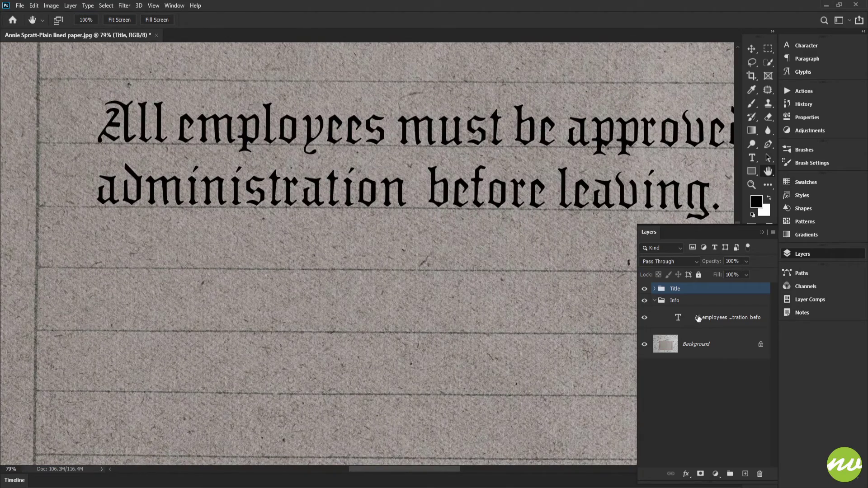
Step: Duplicate the body text layer, hide the copy, and select the original text layer
click(702, 322)
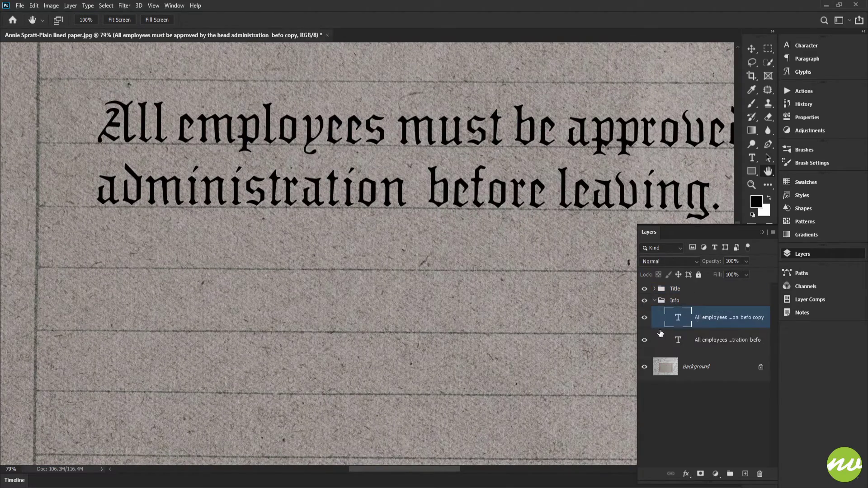
key(ctrl+j)
click(645, 319)
click(699, 341)
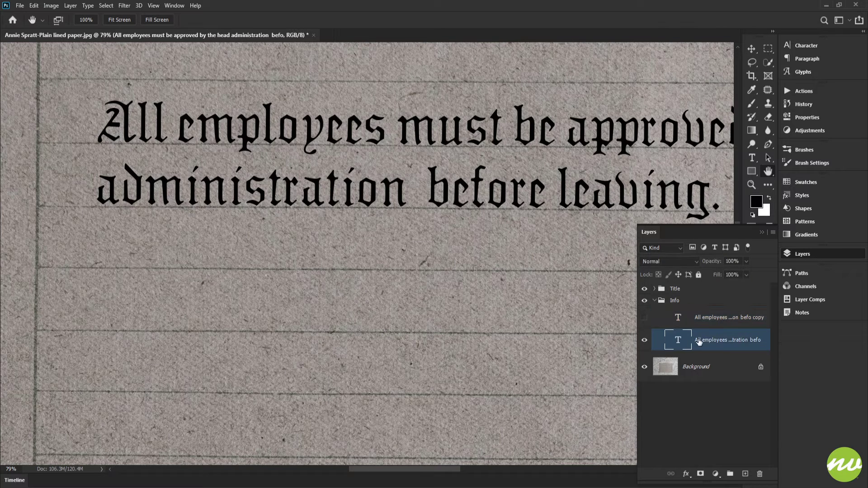
Step: Give the original body text layer a 3 px black Outer Glow and a black Color Overlay at 100% opacity
drag(535, 287, 519, 264)
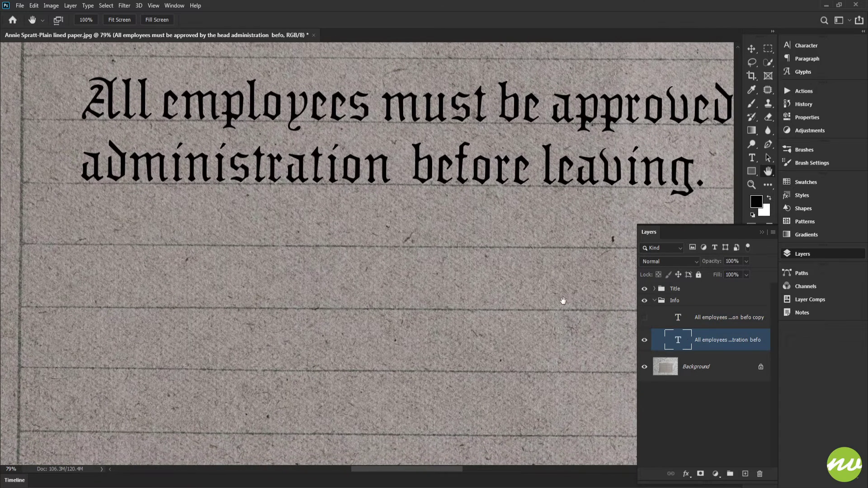
click(686, 473)
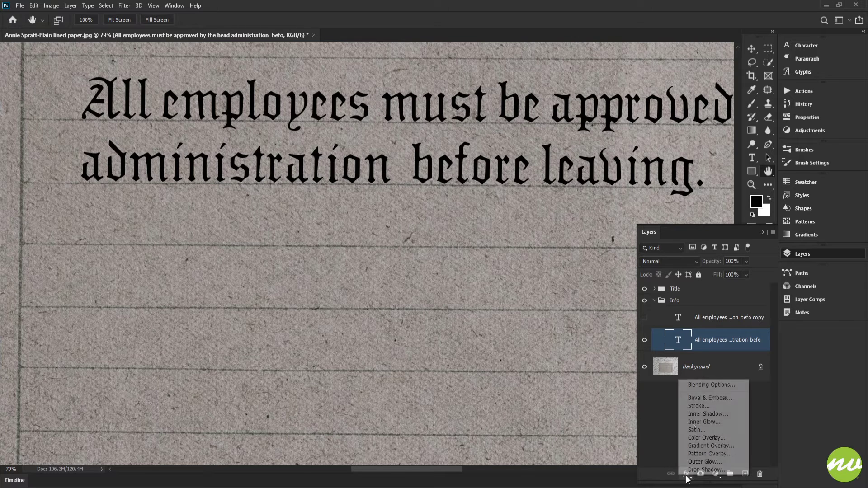
click(691, 464)
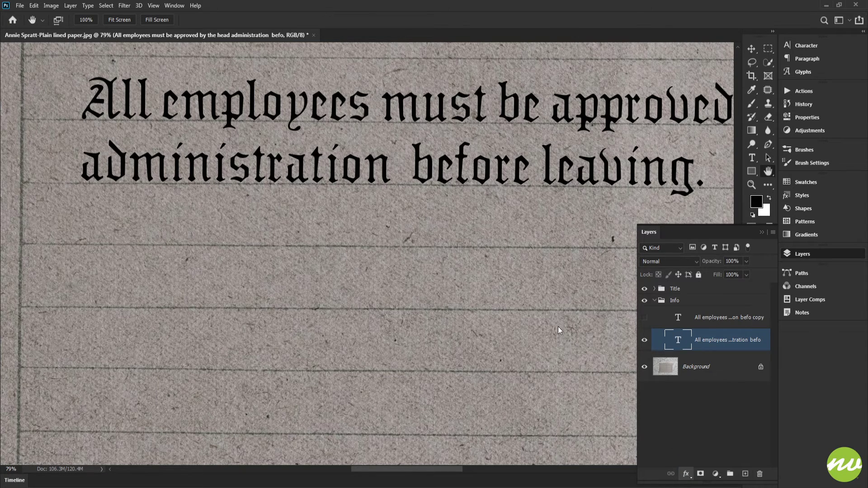
click(609, 315)
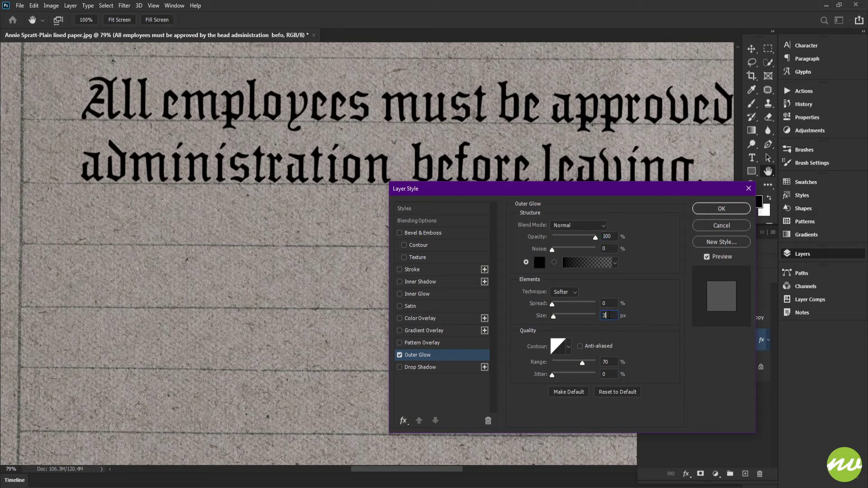
drag(374, 148, 361, 151)
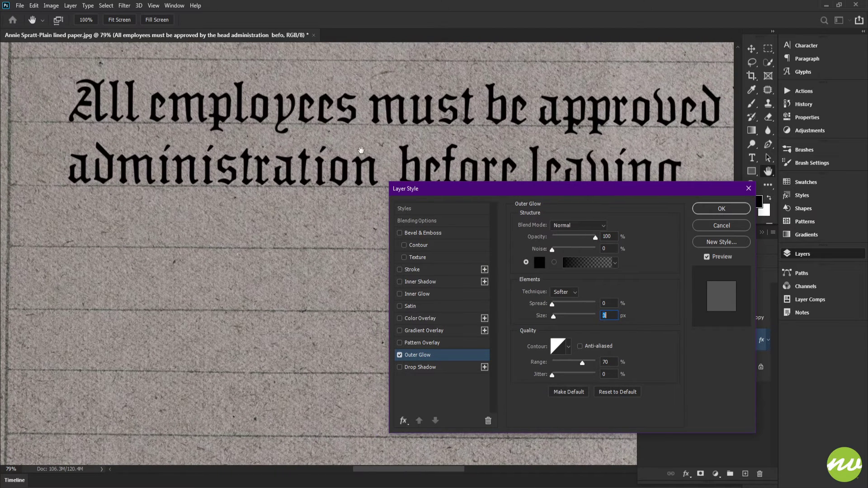
click(423, 319)
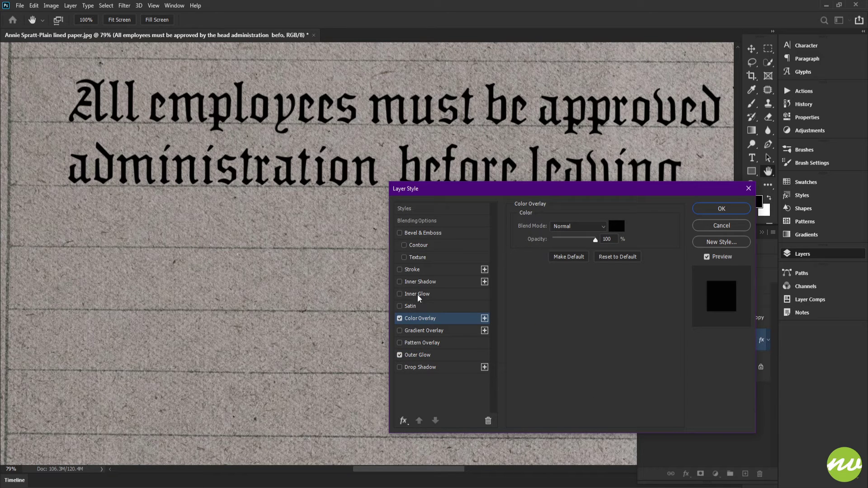
Step: Split the Underlying Layer white Blend If slider to 130 / 255 for the original body text and apply the layer style
click(425, 221)
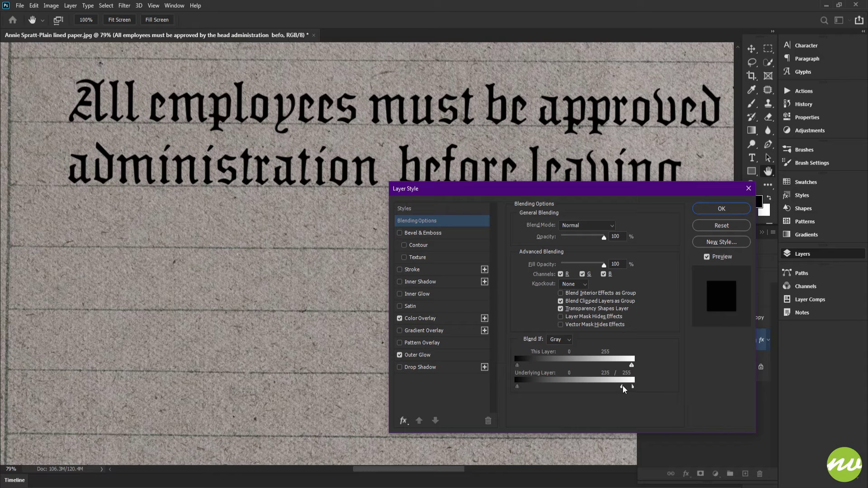
drag(593, 387, 578, 387)
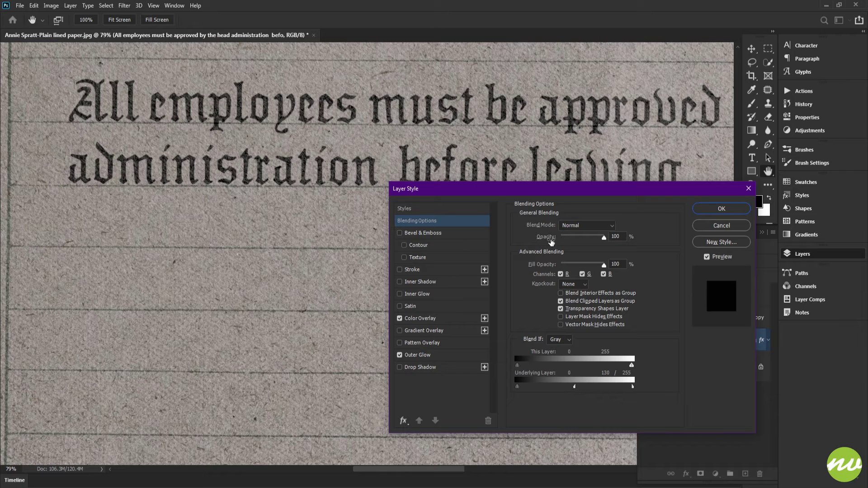
click(713, 209)
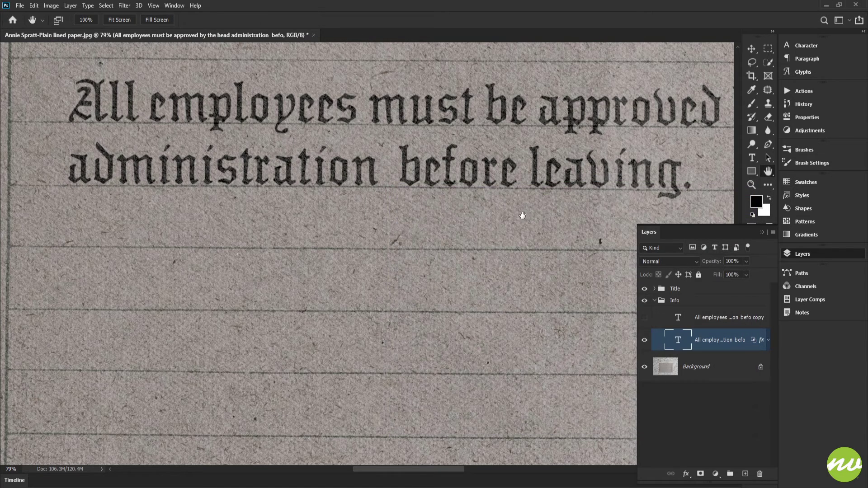
drag(599, 264, 608, 283)
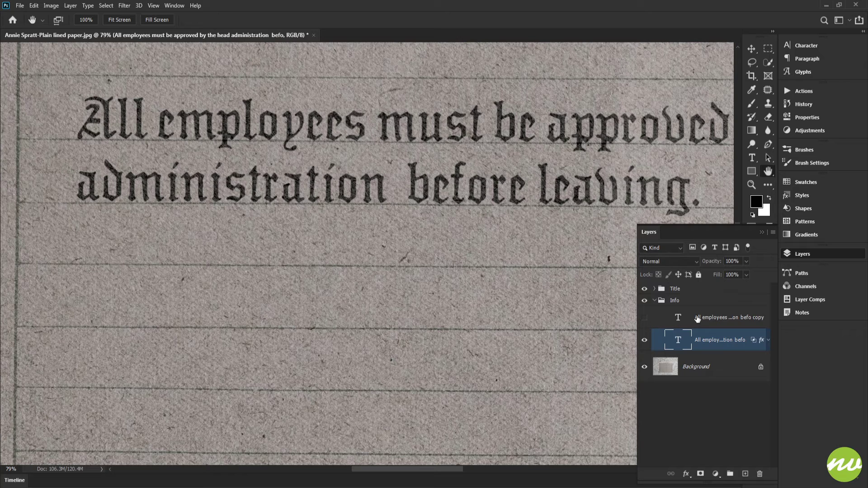
Step: Show the body text copy layer and set it to Soft Light blend mode with 40% fill
click(645, 317)
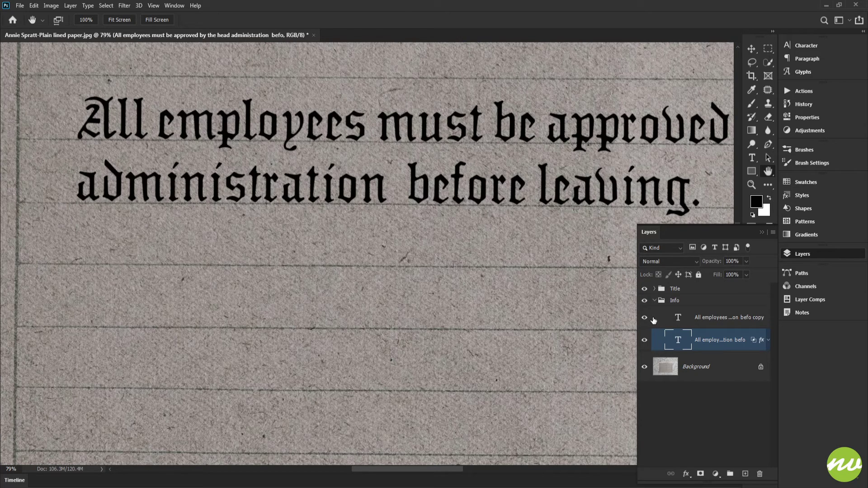
click(680, 316)
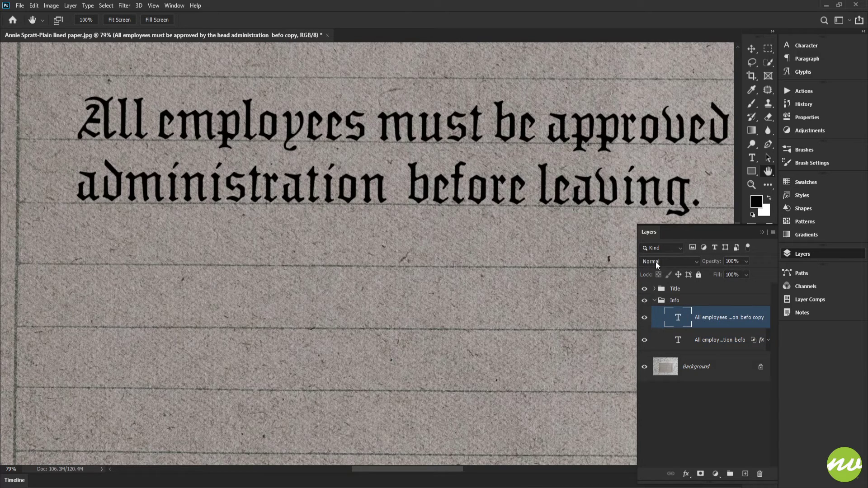
click(676, 261)
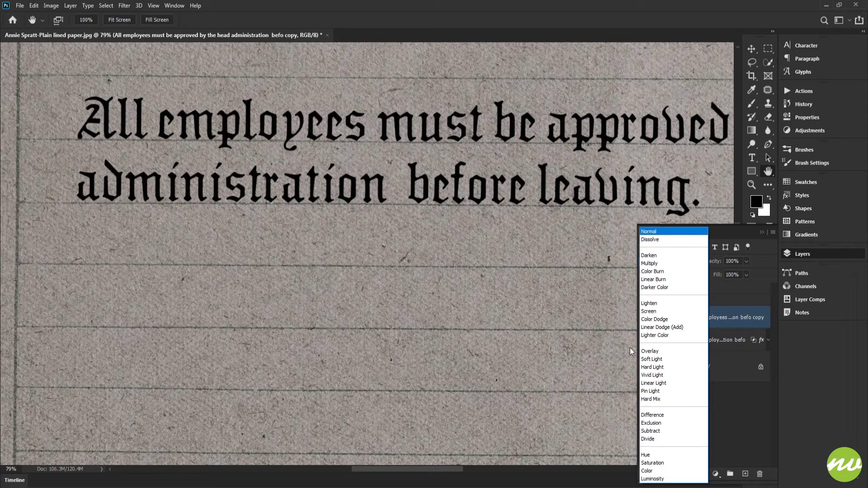
click(652, 359)
drag(527, 242, 485, 233)
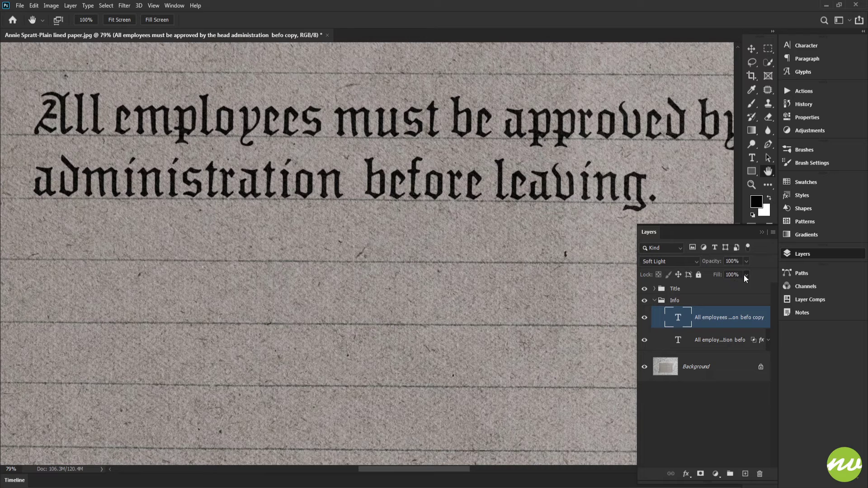
drag(734, 287, 721, 284)
drag(474, 231, 593, 246)
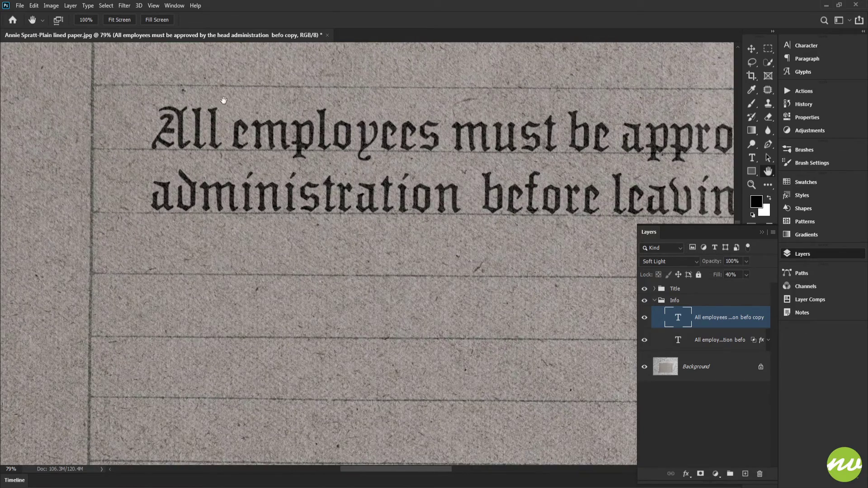
Step: Examine how the title and body text blend into the card, from the full image to a 100% close-up
click(121, 20)
key(ctrl+plus)
key(ctrl+plus)
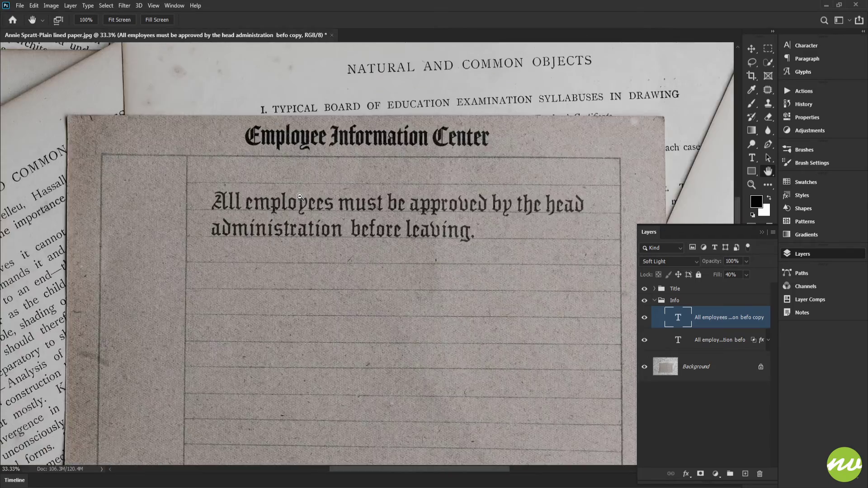
drag(298, 183, 415, 267)
click(86, 19)
drag(381, 179, 470, 323)
drag(572, 333, 538, 306)
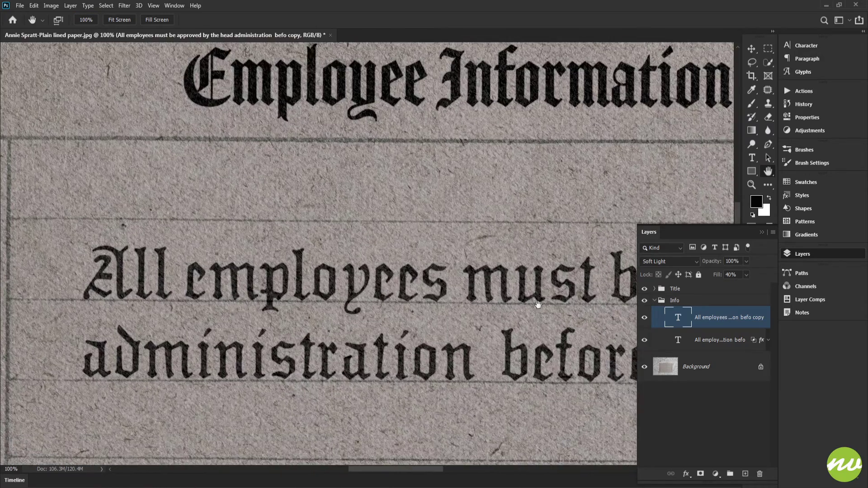
Step: Collapse the Info group, expand the Title group and open the Outer Glow settings of the original title text layer
click(655, 299)
click(654, 289)
drag(556, 304, 522, 331)
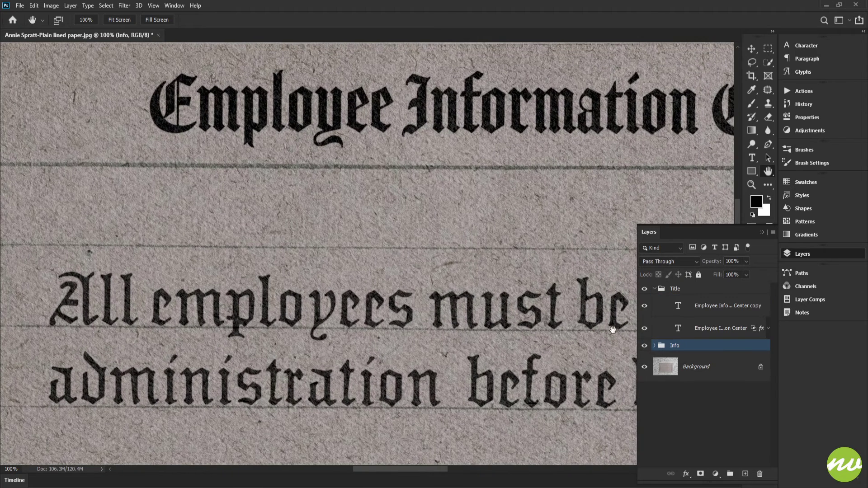
click(706, 328)
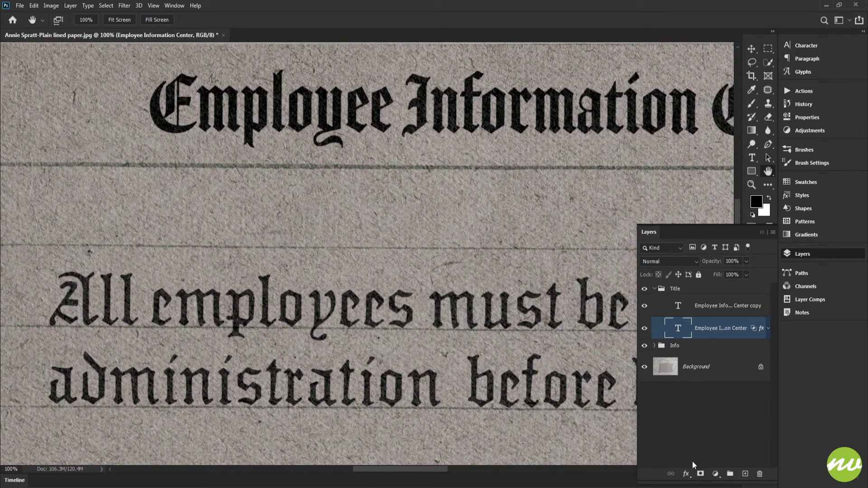
click(689, 473)
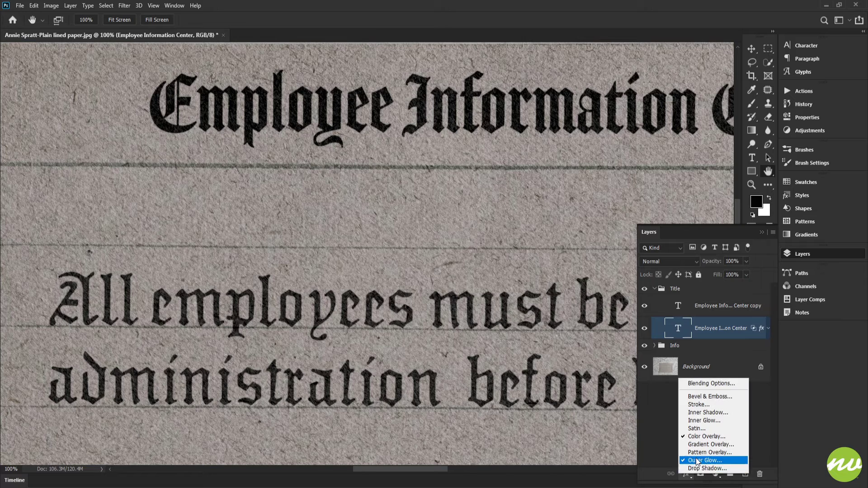
click(699, 460)
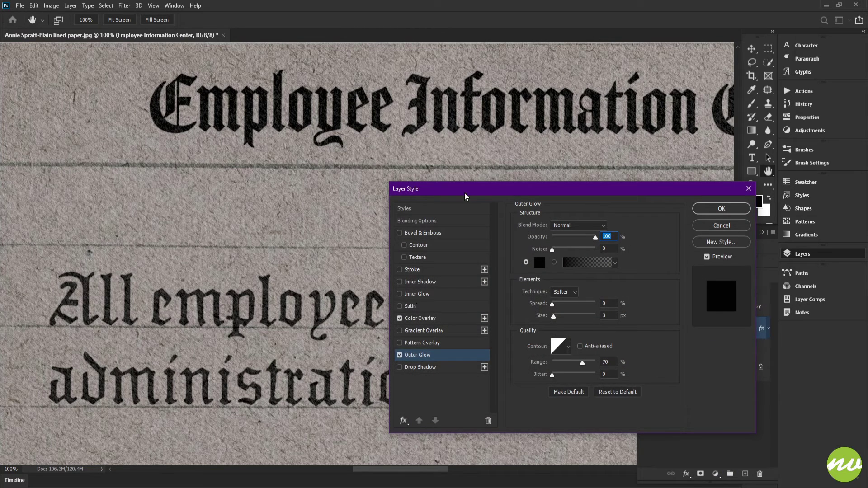
drag(465, 193, 433, 159)
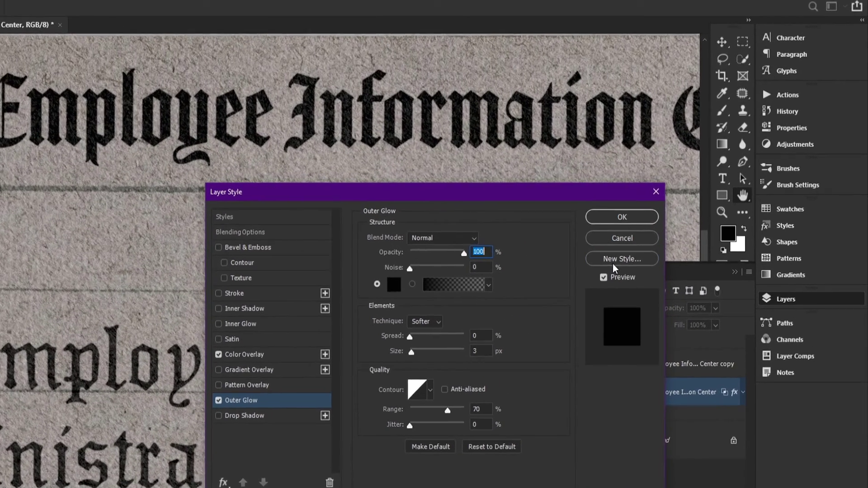
Step: Save the title's effects and blending options as a new style named "MyFirstTextEffect1 (Title)", copy that name, and close the layer style settings
click(612, 264)
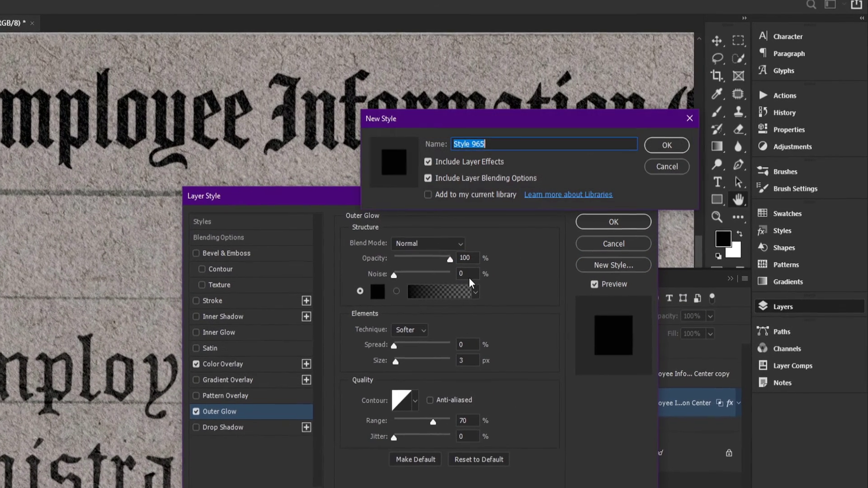
text(MyF)
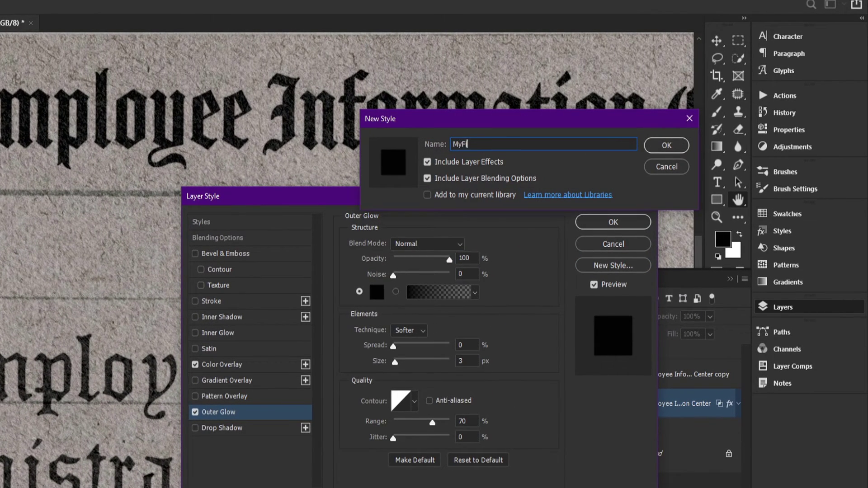
text(irsttext)
key(BackSpace)
key(BackSpace)
key(BackSpace)
text(TextEffect1 (Title)
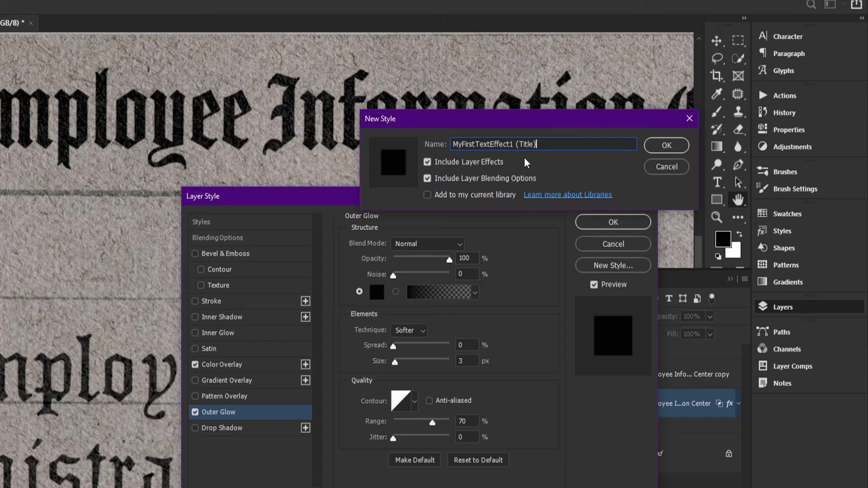
drag(543, 144, 466, 143)
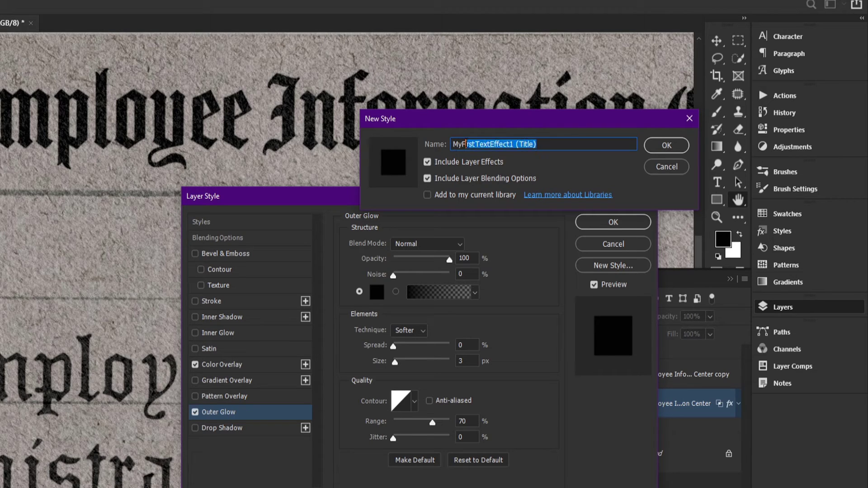
drag(558, 141, 414, 161)
click(665, 145)
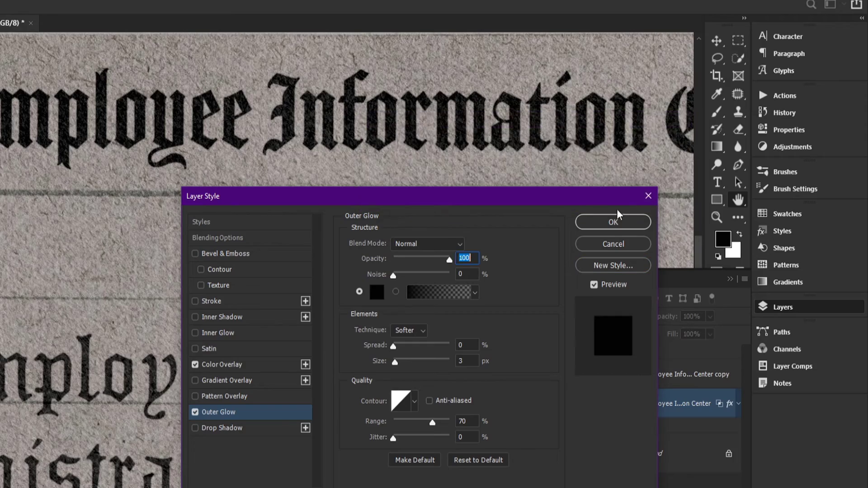
click(616, 221)
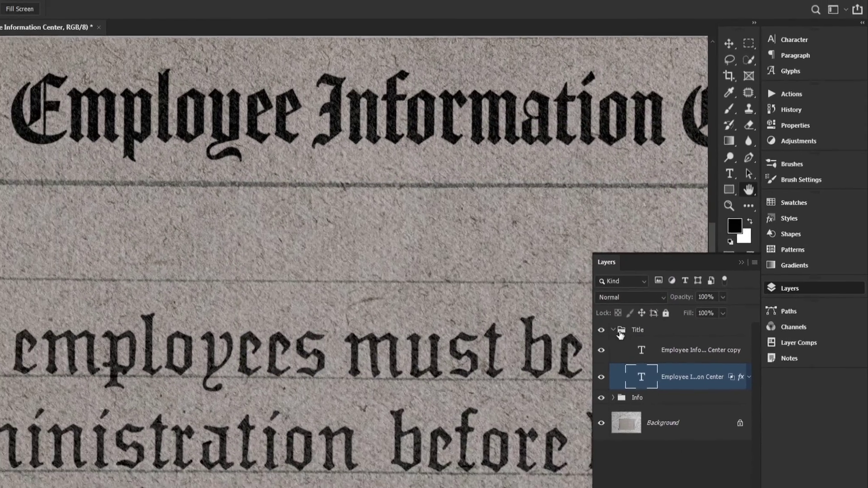
Step: Collapse the Title group, expand the Info group and open the Outer Glow settings of the original body text layer
click(621, 332)
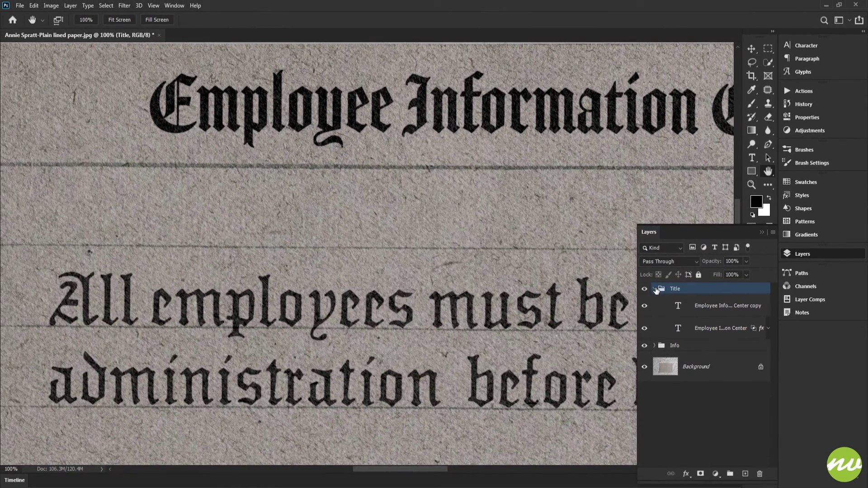
click(613, 330)
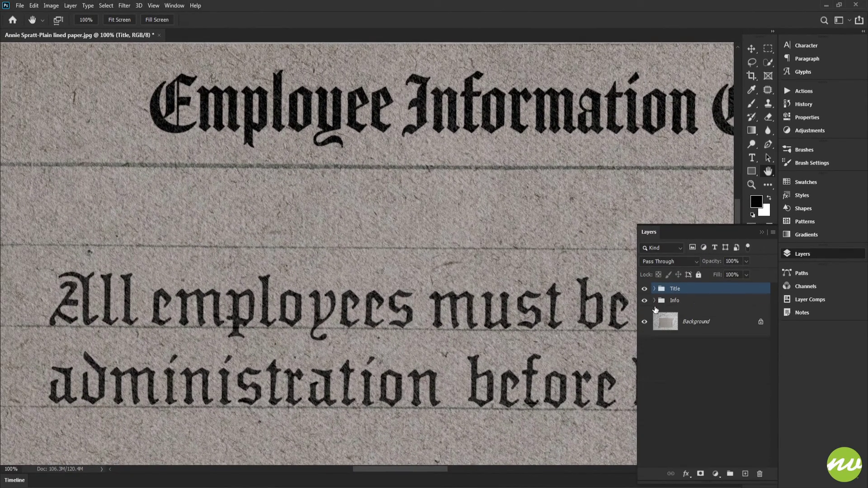
click(654, 300)
click(732, 345)
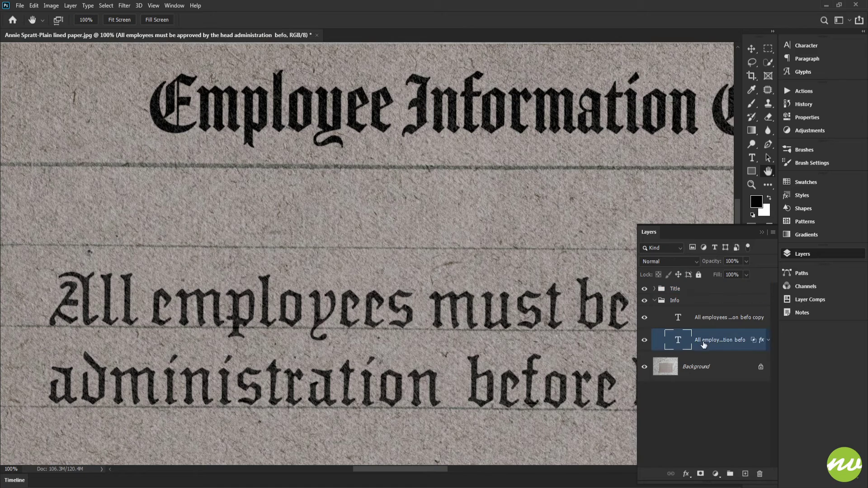
click(686, 473)
click(691, 461)
Step: Save the body text's effects and blending options as a new style named "MyFirstTextEffect1 (Info)" and collapse the Info group
click(661, 221)
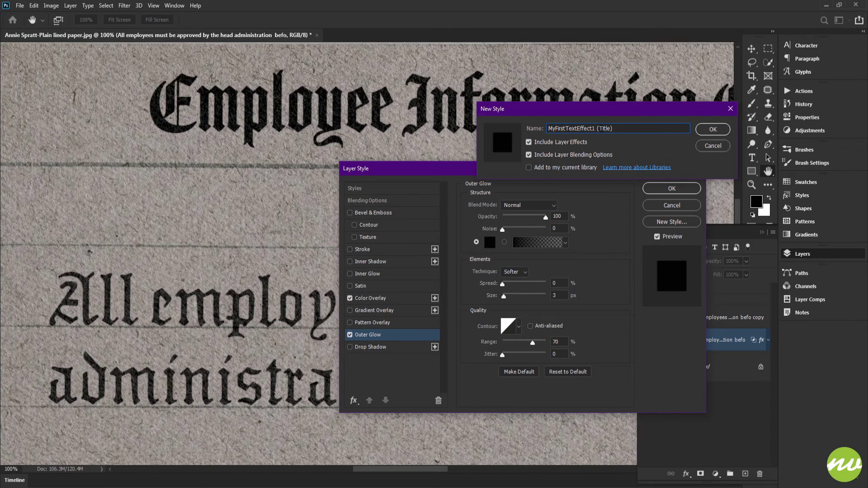
text(Info)
click(698, 134)
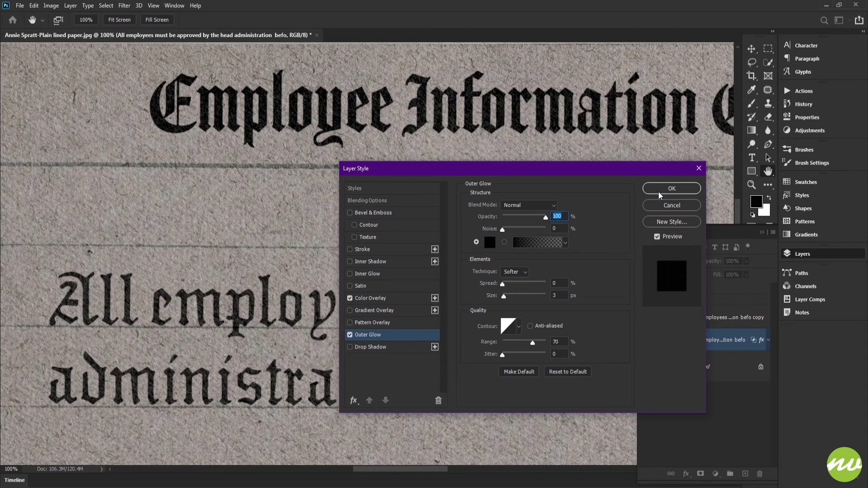
click(658, 191)
click(658, 302)
click(654, 300)
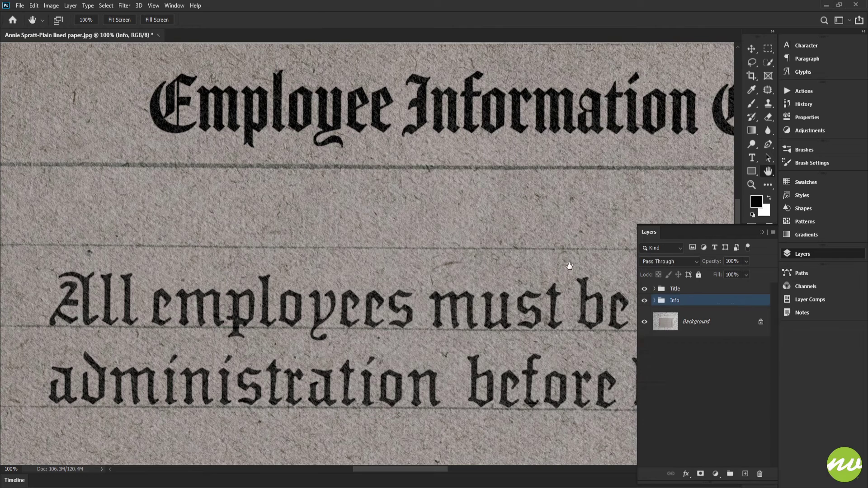
Step: Save the layered document as MyFirstTextEffect1.psd in the Workfiles folder with Maximize Compatibility on
click(119, 20)
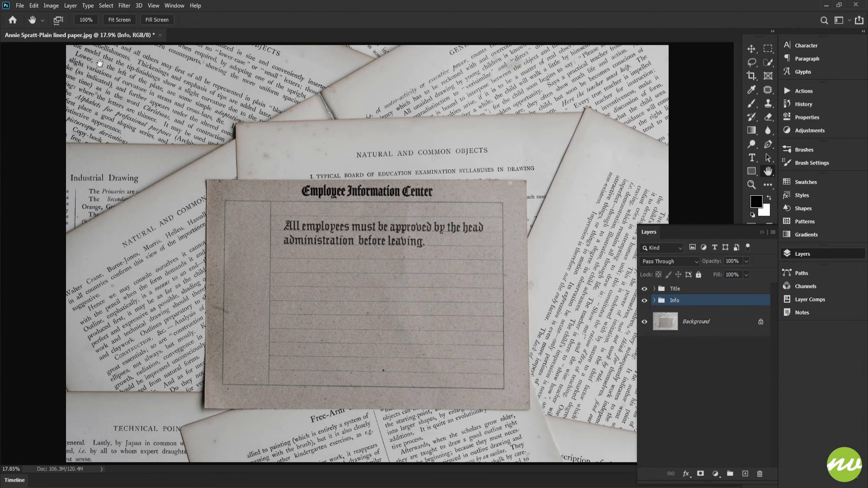
click(21, 6)
click(40, 117)
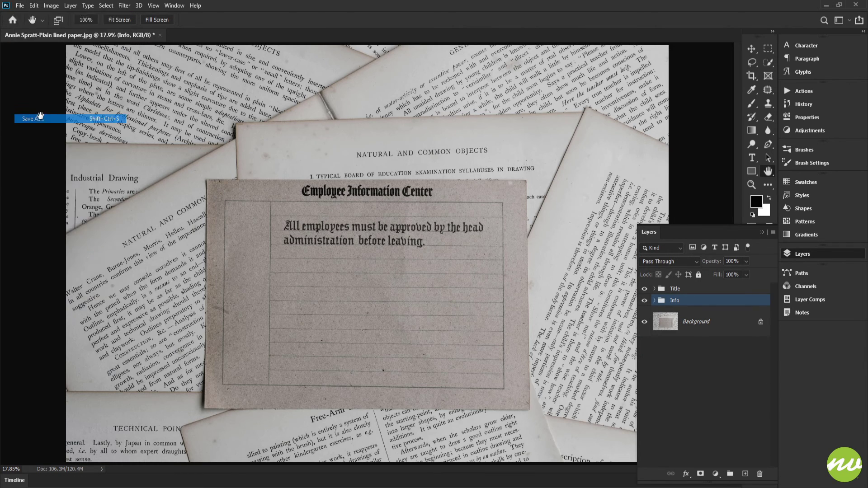
click(465, 304)
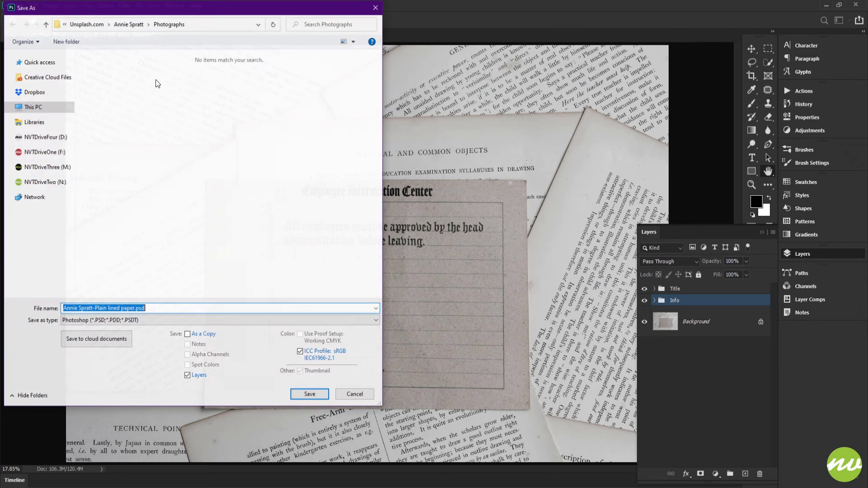
click(121, 309)
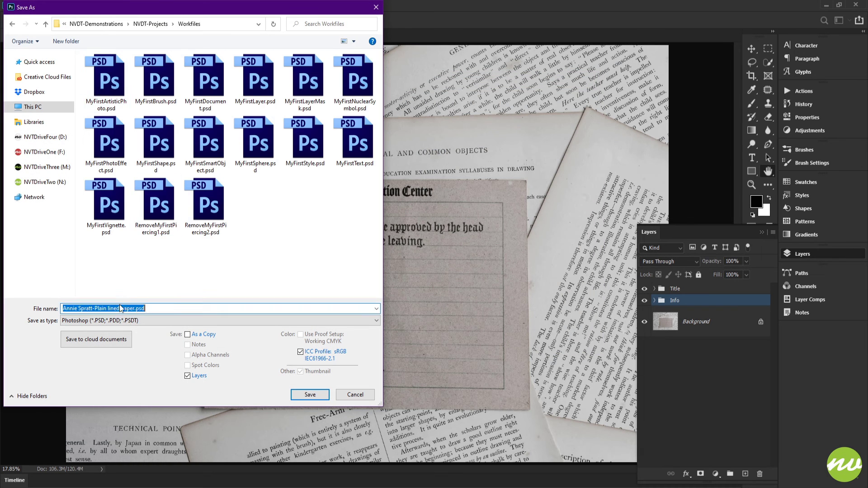
text(MyFirstTextEffect1)
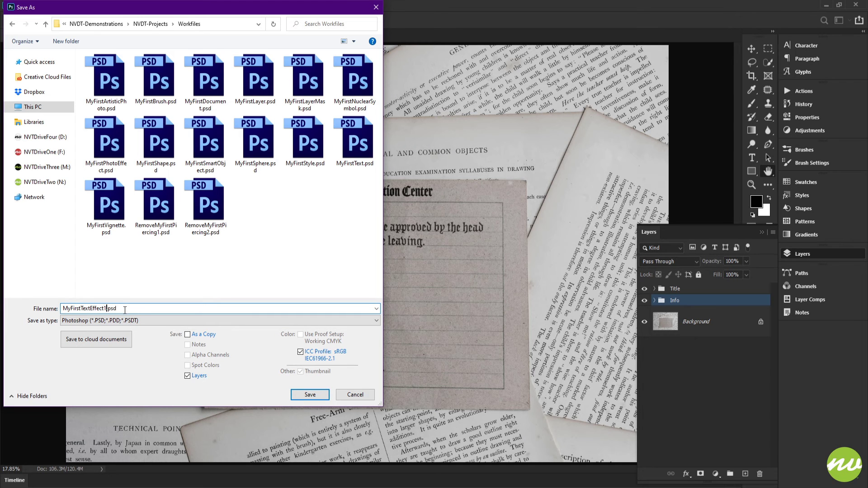
click(310, 395)
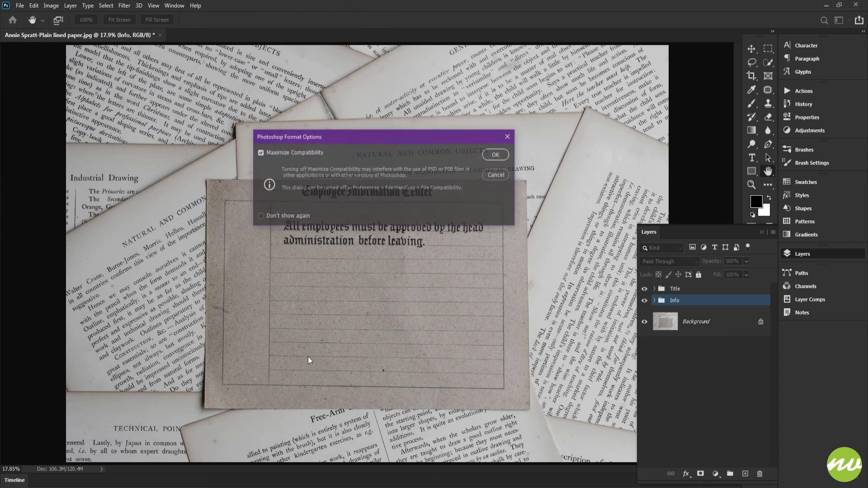
click(492, 157)
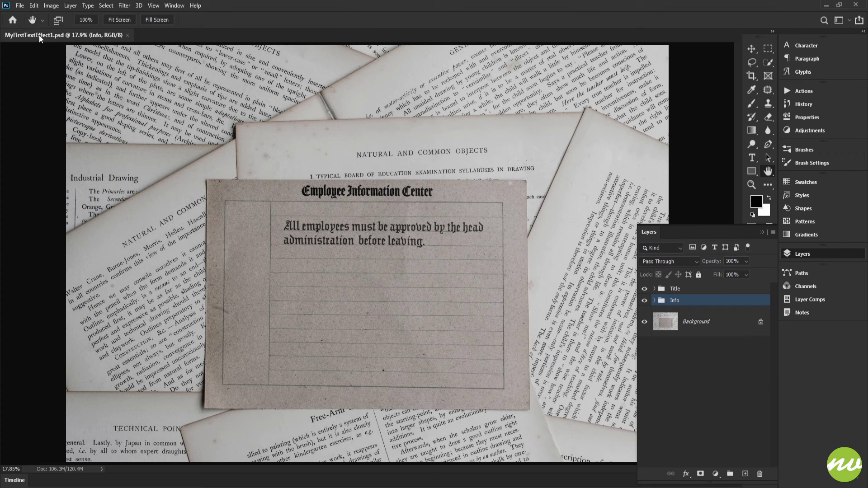
Step: Save a JPEG copy named MyFirstTextEffect1.jpg in the Previews folder at quality 12 (Maximum), Baseline ("Standard")
click(20, 6)
click(36, 107)
click(129, 320)
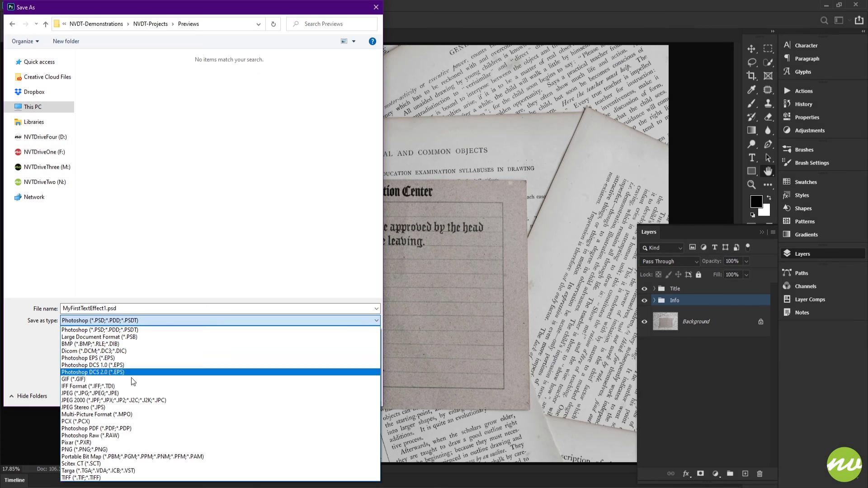
click(137, 393)
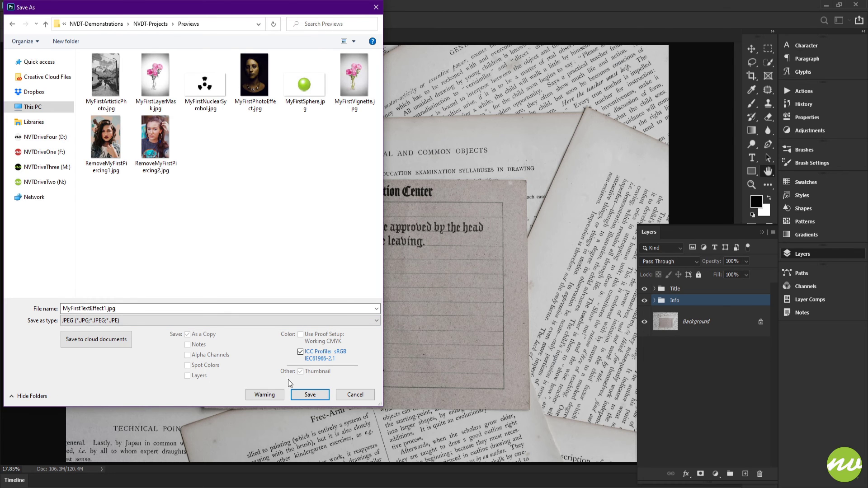
click(310, 395)
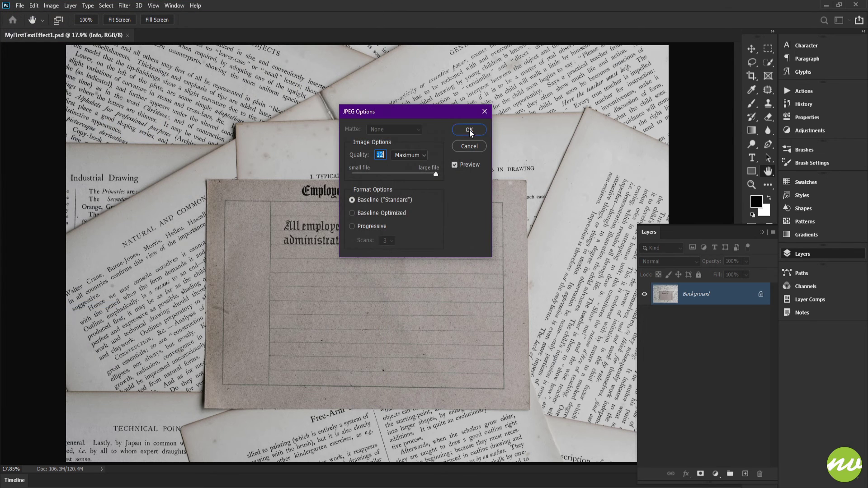
click(470, 130)
click(80, 23)
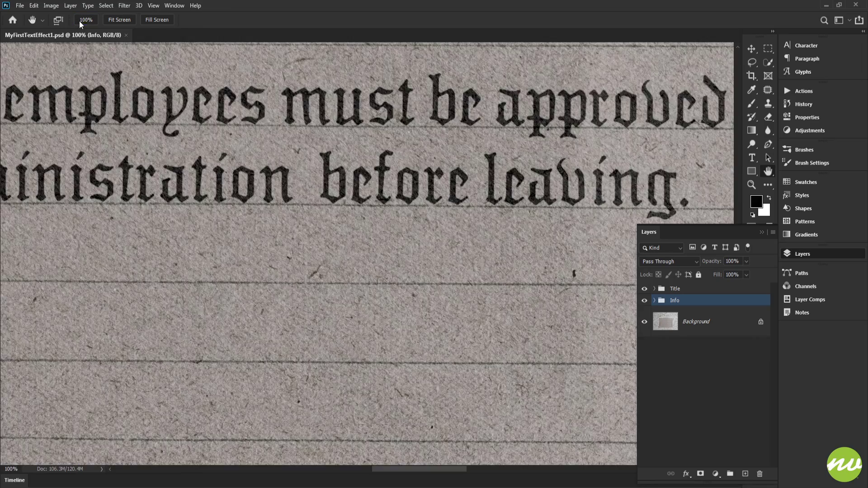
Step: Examine at 100% how the title and both lines of body text blend into the paper's texture
drag(342, 207, 475, 314)
drag(367, 175, 472, 273)
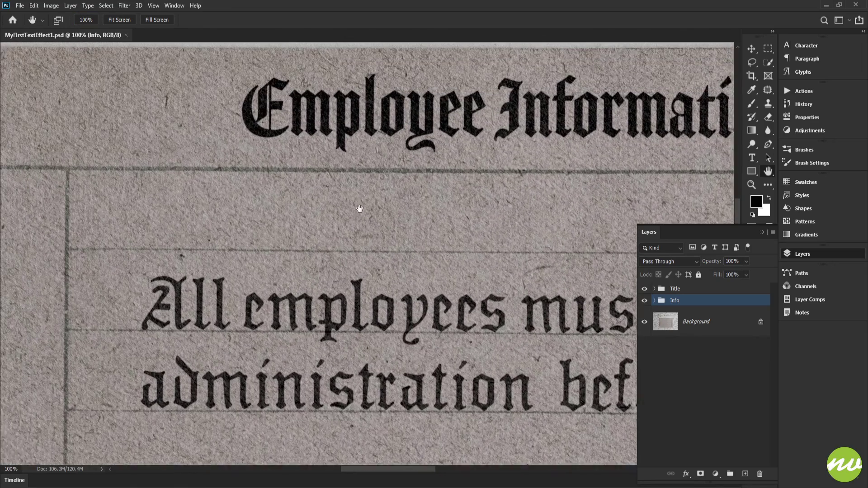
drag(410, 214, 438, 113)
drag(375, 214, 287, 148)
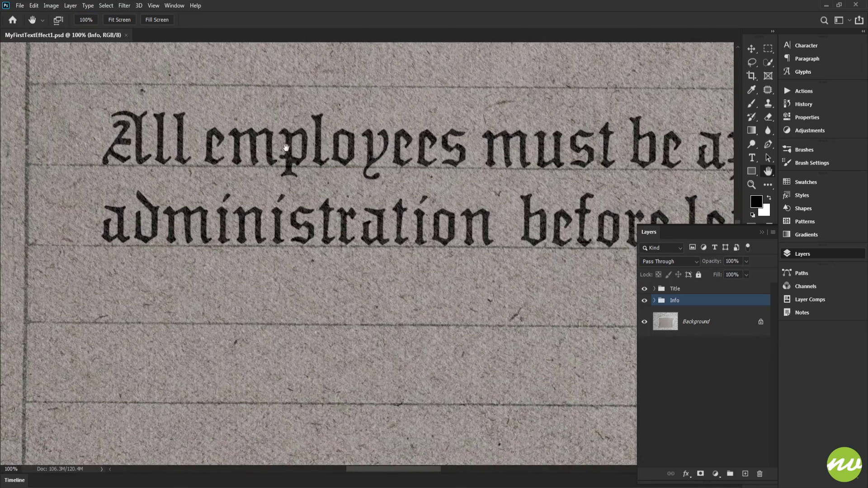
drag(436, 178, 258, 174)
drag(538, 147, 461, 148)
drag(623, 167, 306, 225)
drag(429, 157, 271, 156)
drag(257, 250, 542, 186)
drag(384, 210, 582, 210)
drag(293, 226, 451, 226)
Step: Review the title and body text together at 66.7%, and check the overall composition with the whole image in view
key(ctrl+minus)
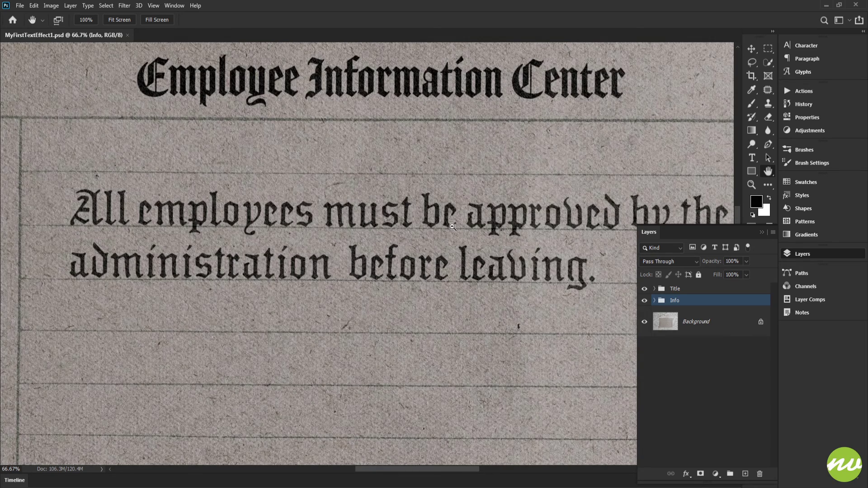
drag(443, 193, 450, 217)
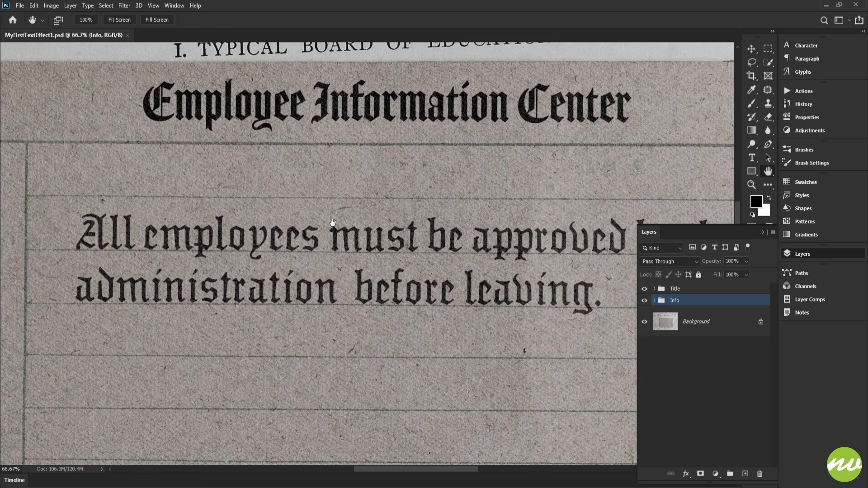
drag(332, 222, 450, 304)
drag(357, 269, 352, 223)
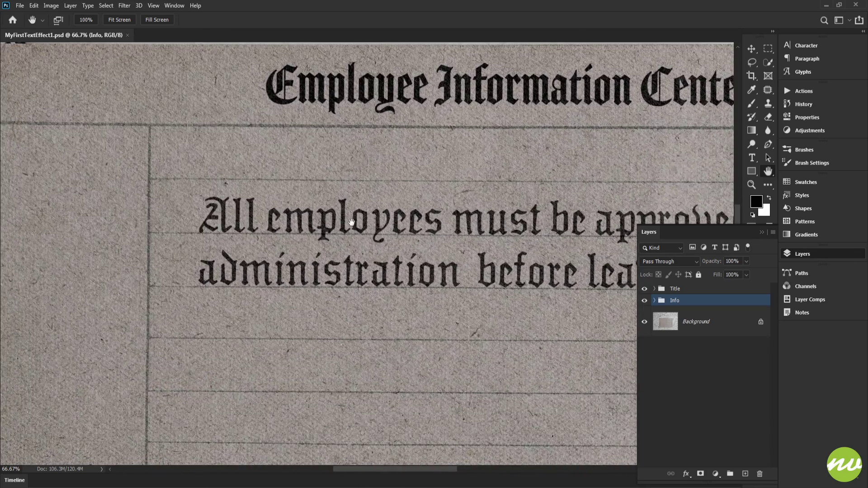
click(111, 21)
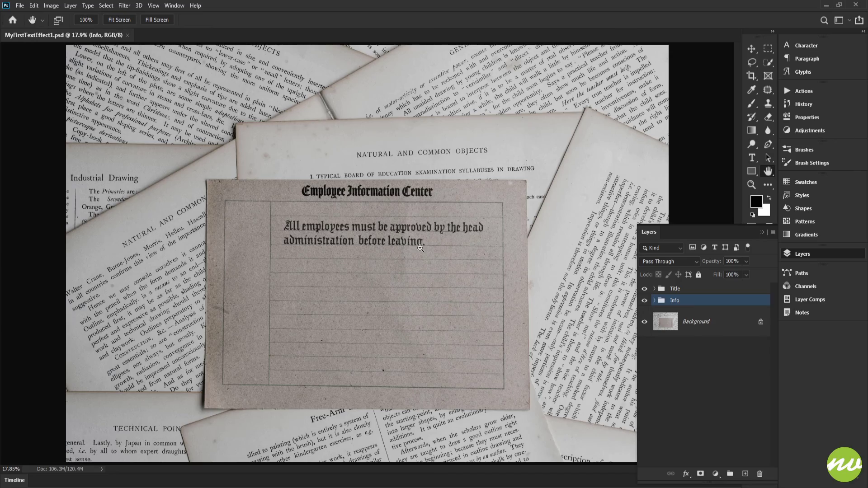
scroll(421, 249, up, 3)
scroll(421, 249, up, 1)
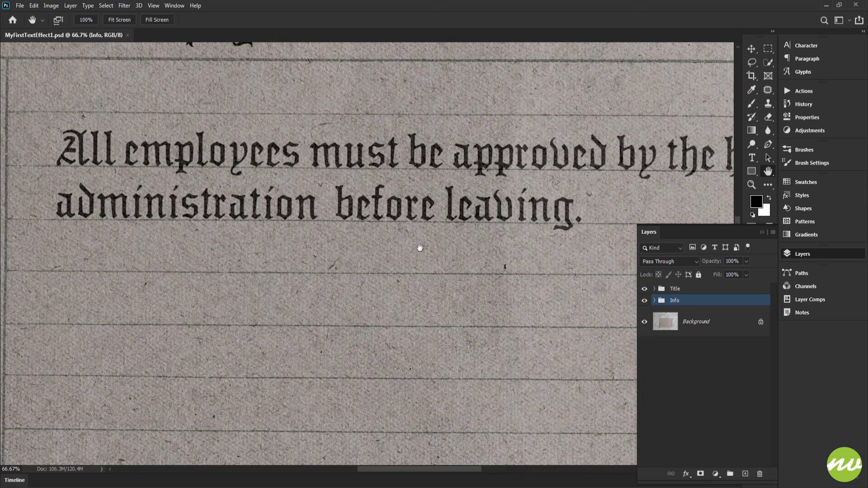
drag(390, 227, 332, 279)
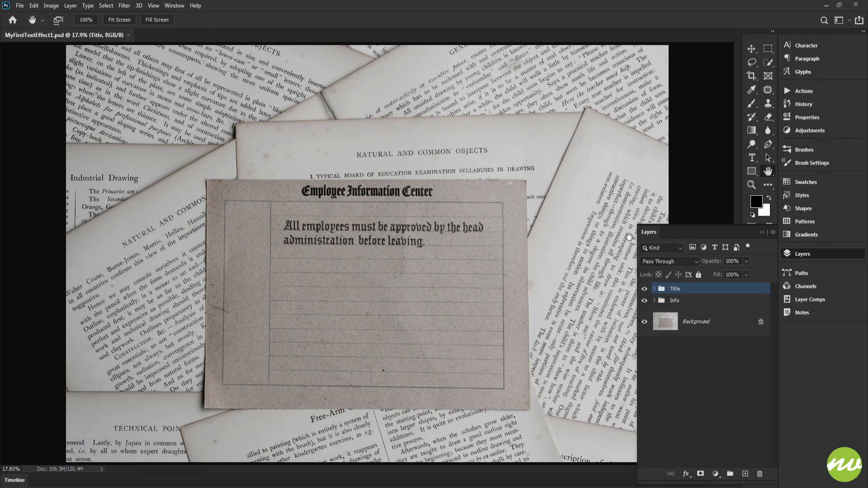